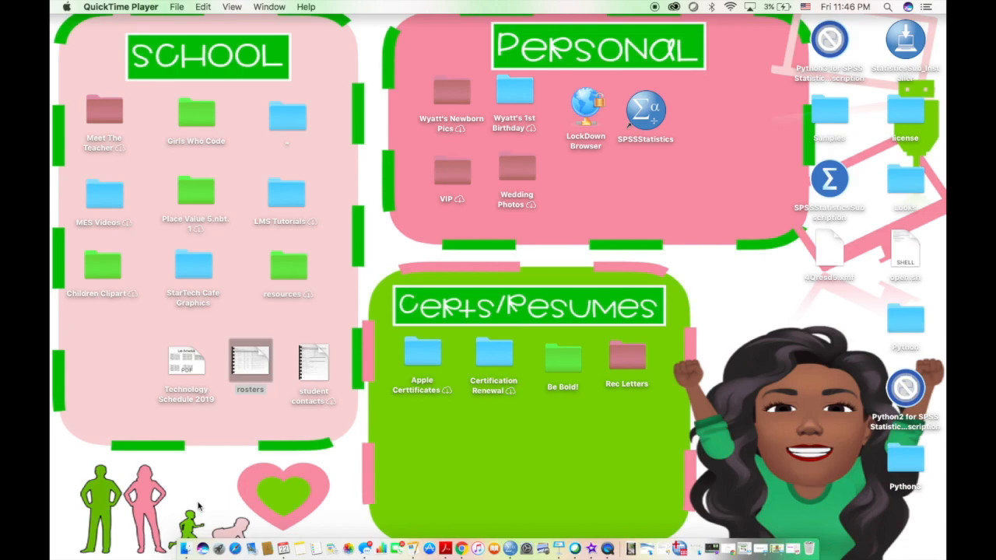
- Switch to the untitled Keynote presentation and add a slide with the Blank layout after the title slide
left_click(559, 549)
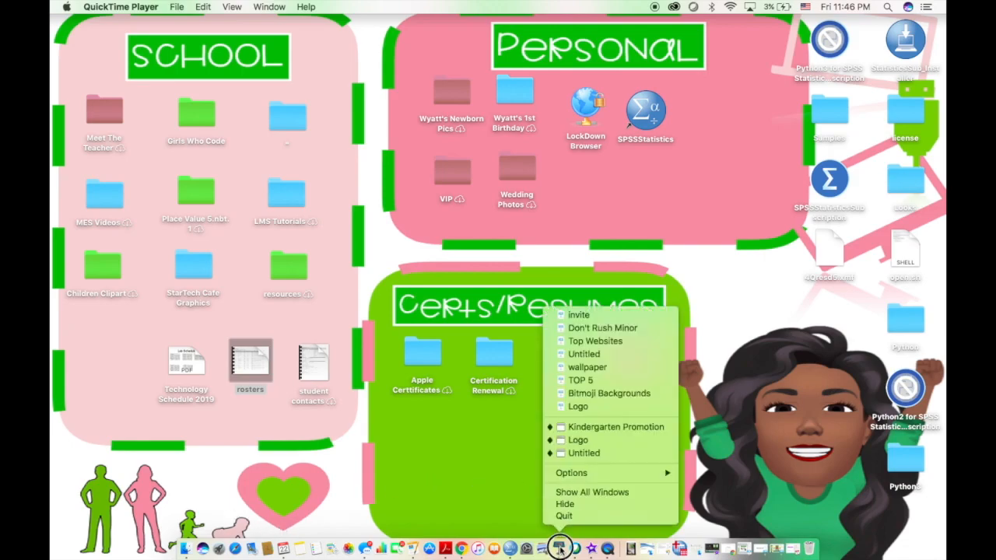
mouse_move(595, 475)
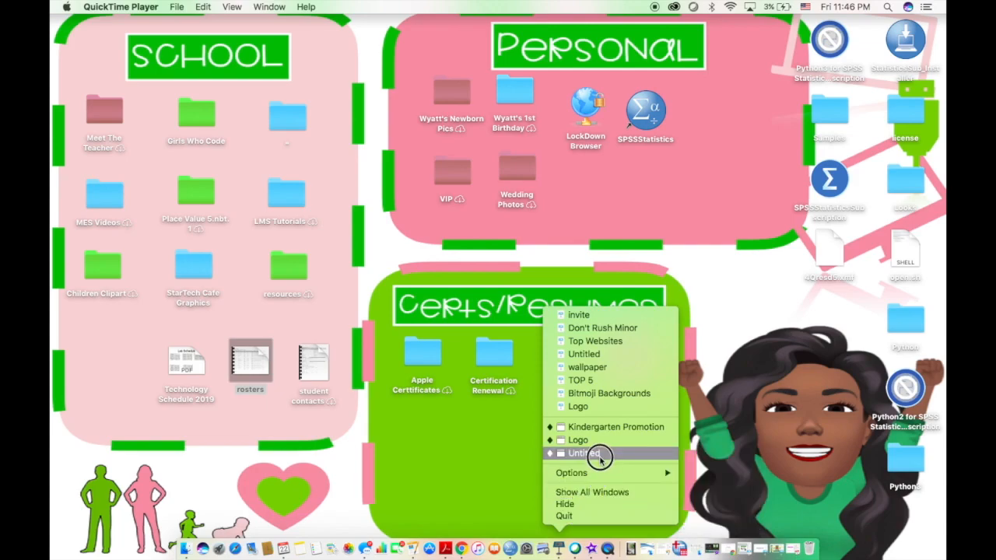
left_click(595, 454)
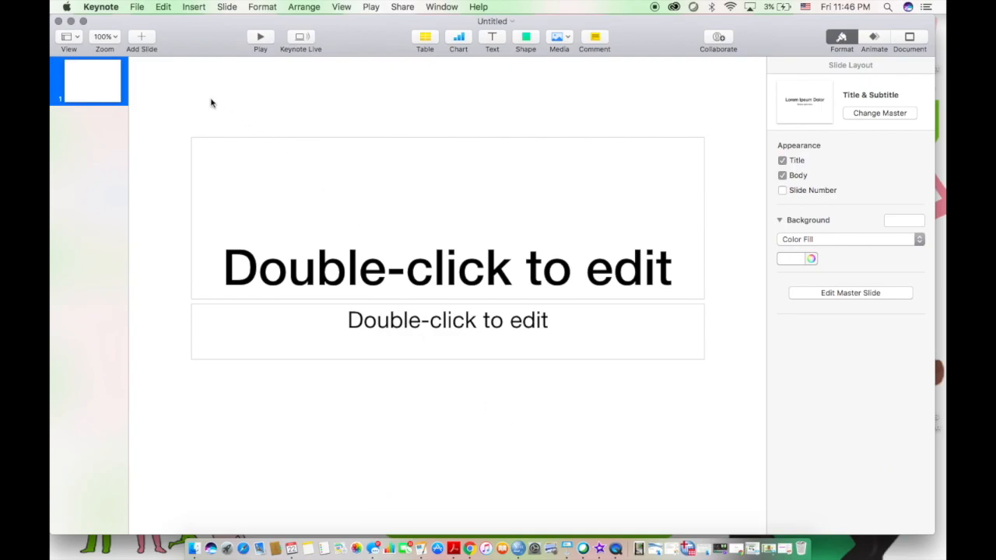
left_click(141, 37)
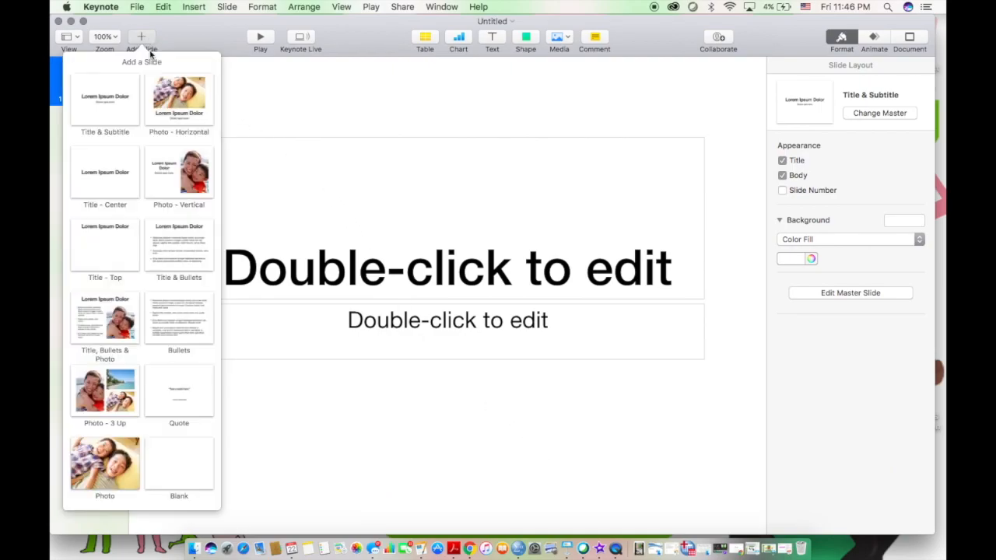
left_click(195, 466)
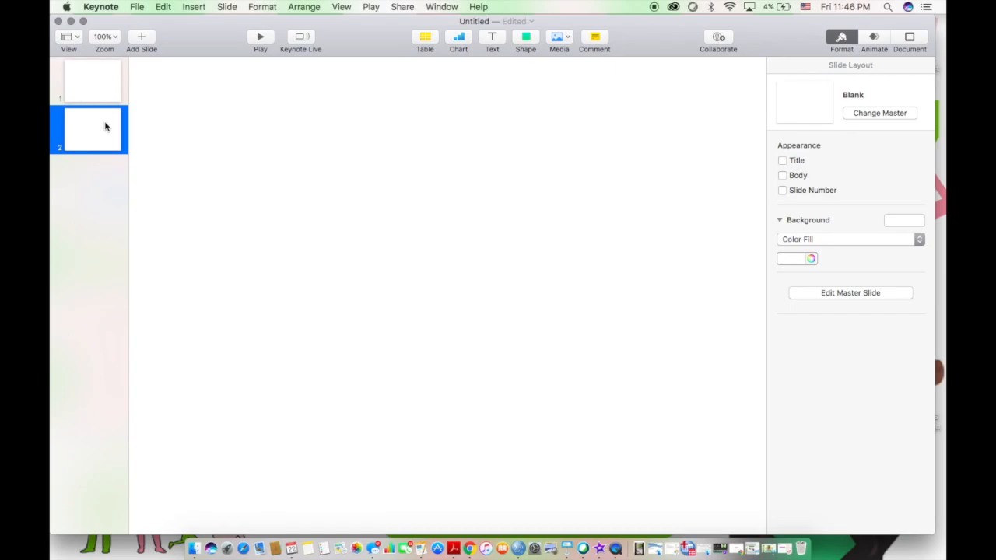
left_click(89, 78)
left_click(374, 270)
right_click(374, 273)
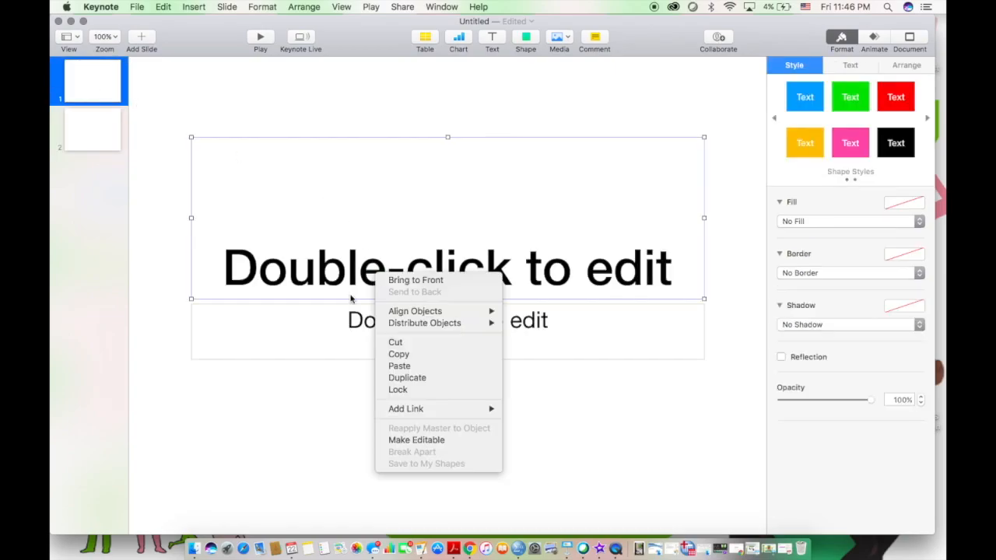
left_click(102, 128)
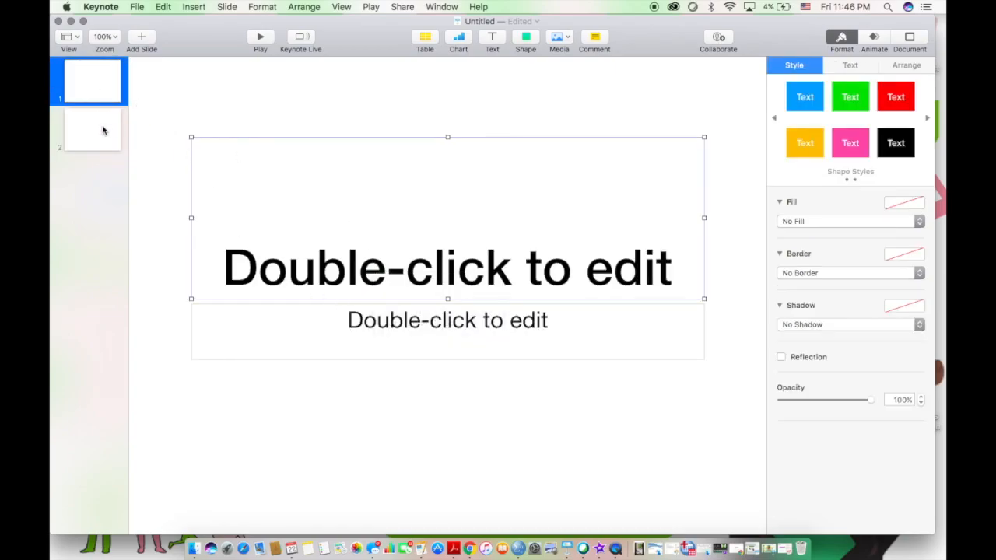
- Fit the blank slide in view and draw a large rounded rectangle just below and beside its centre
left_click(103, 127)
key("shift+super+0")
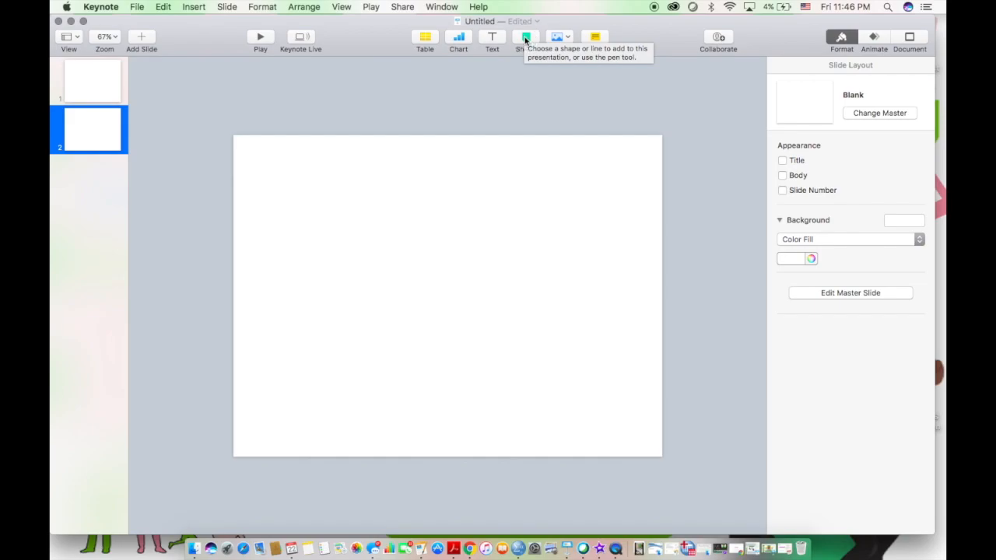
left_click(526, 39)
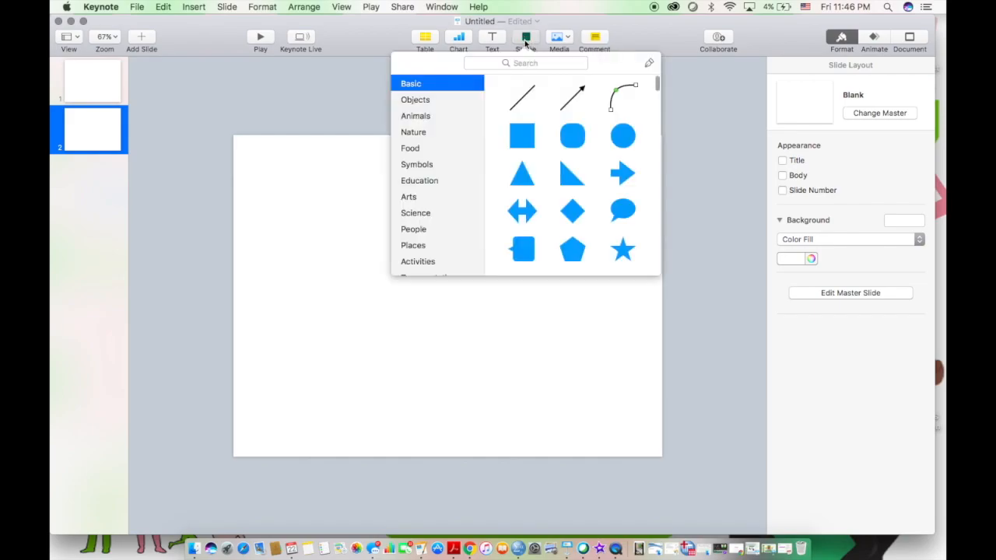
left_click(569, 142)
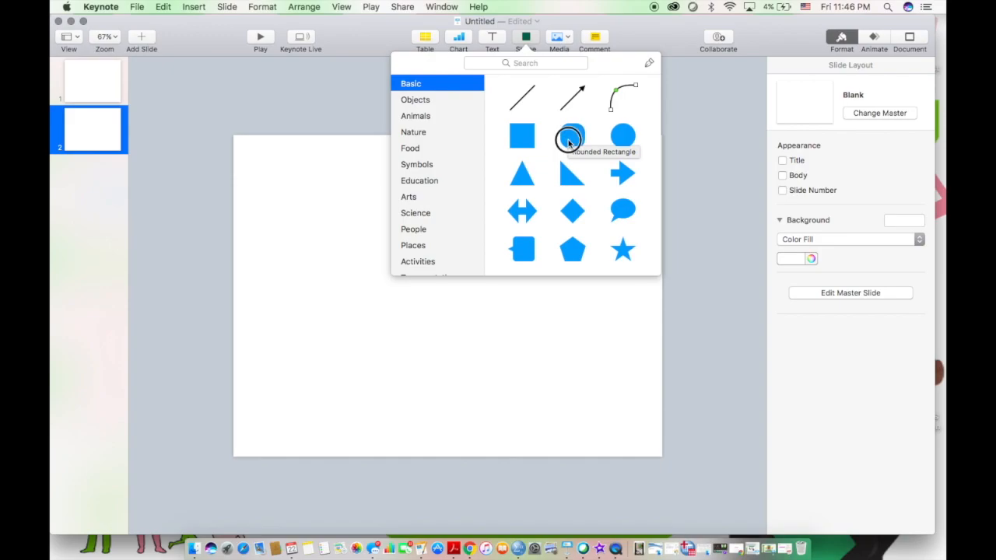
left_click_drag(464, 315, 553, 420)
left_click_drag(533, 383, 522, 376)
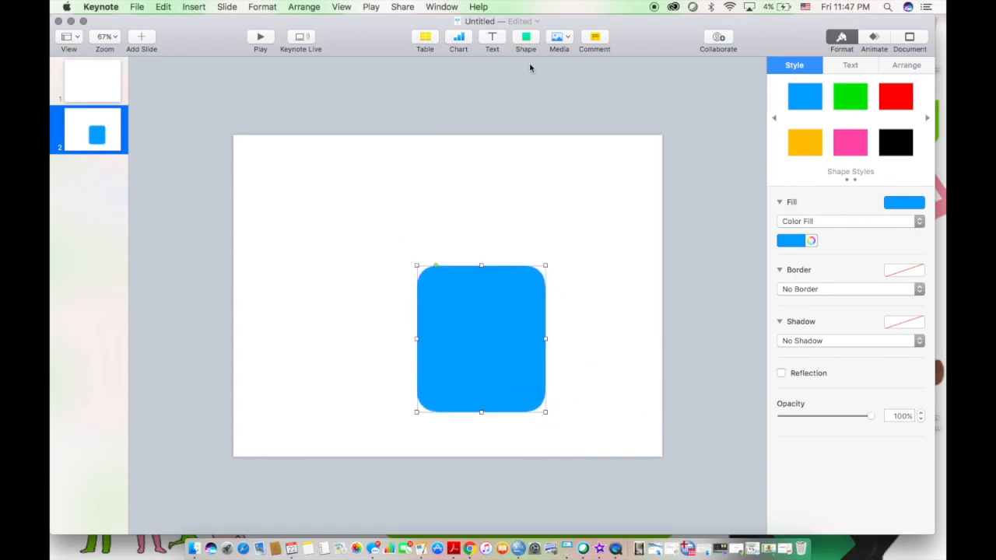
left_click(526, 36)
left_click(567, 136)
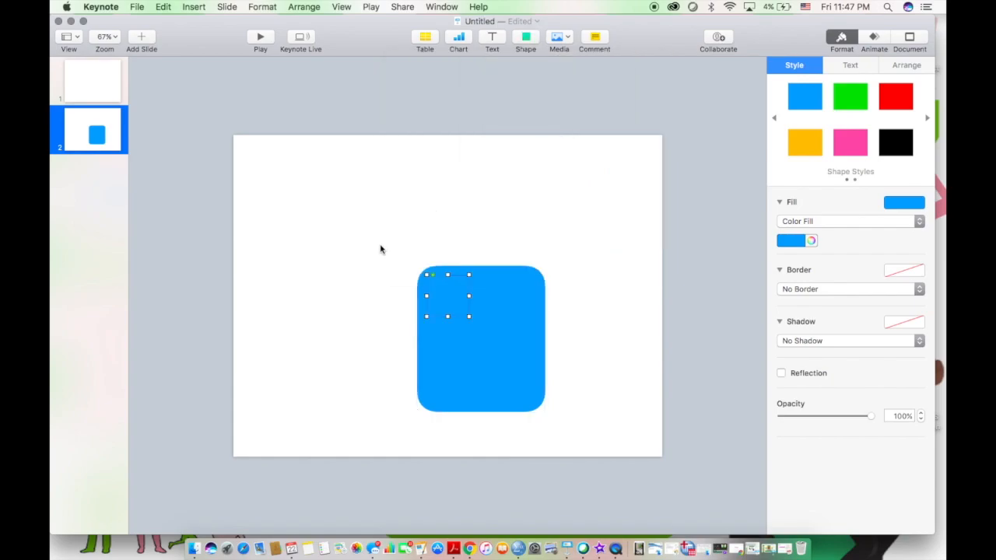
left_click_drag(451, 285, 303, 211)
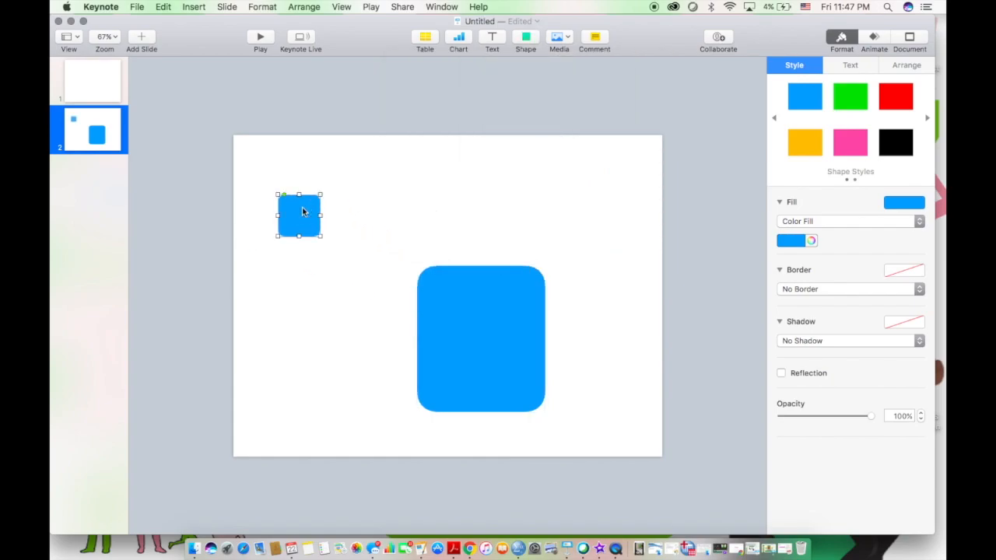
key("BackSpace")
- Duplicate the large rounded rectangle twice, placing one copy in the slide's upper-left area and another at the upper middle
left_click(436, 289)
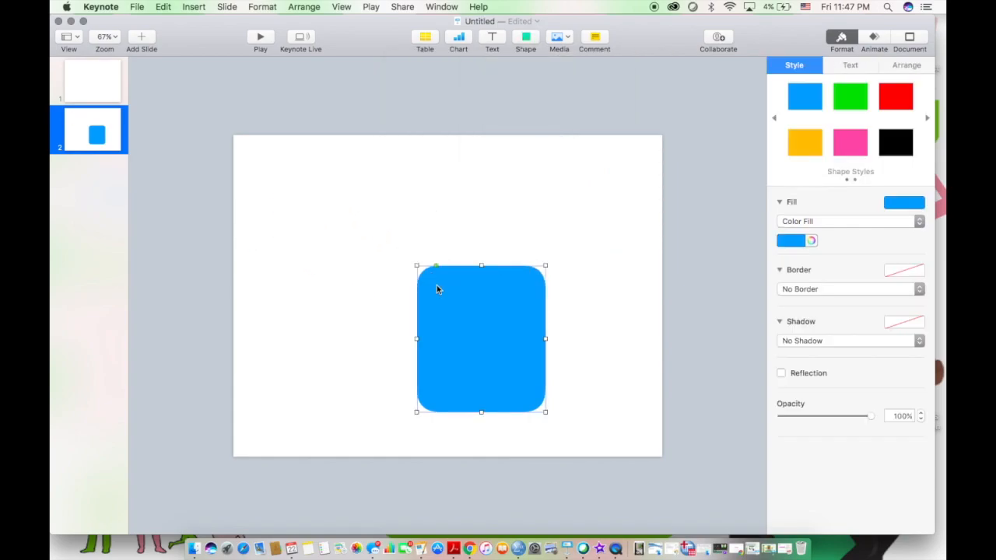
left_click_drag(454, 311, 288, 204)
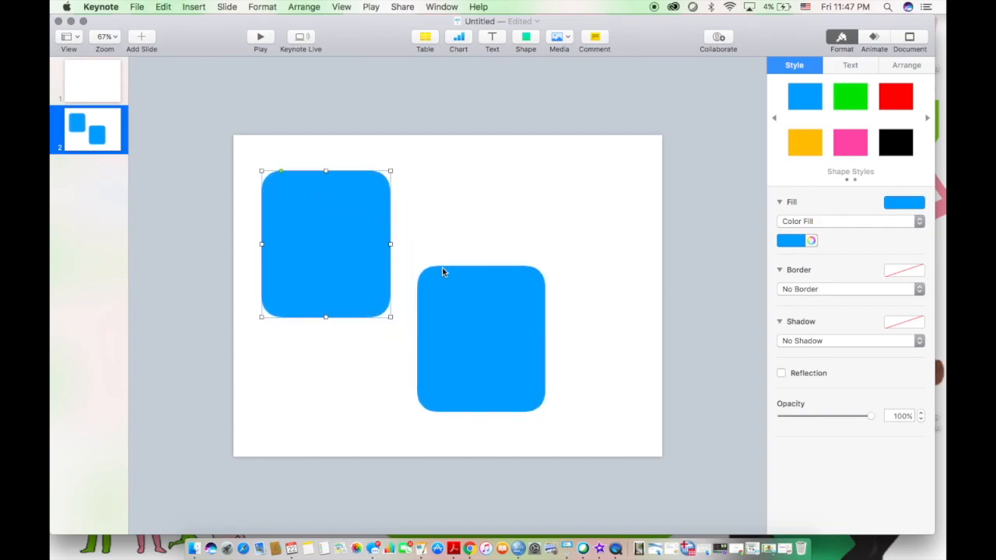
left_click(442, 272)
left_click_drag(489, 347, 501, 214)
- Resize and reposition the three rounded rectangles into a non-overlapping layout, making the one at the slide's bottom the widest
left_click_drag(507, 316, 608, 380)
left_click(359, 259)
left_click_drag(326, 317, 325, 340)
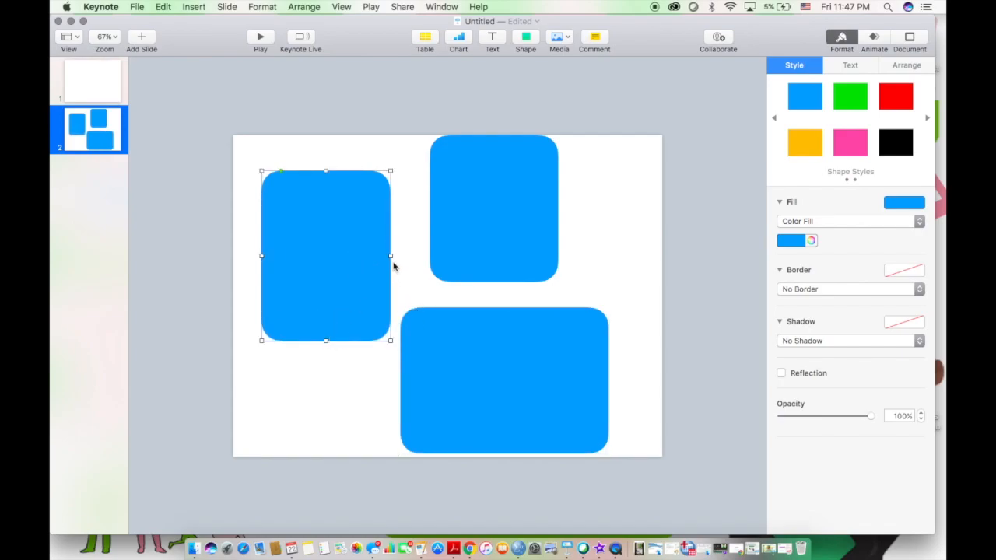
left_click_drag(391, 256, 360, 259)
left_click(480, 246)
left_click_drag(559, 208, 605, 206)
left_click_drag(534, 226, 519, 249)
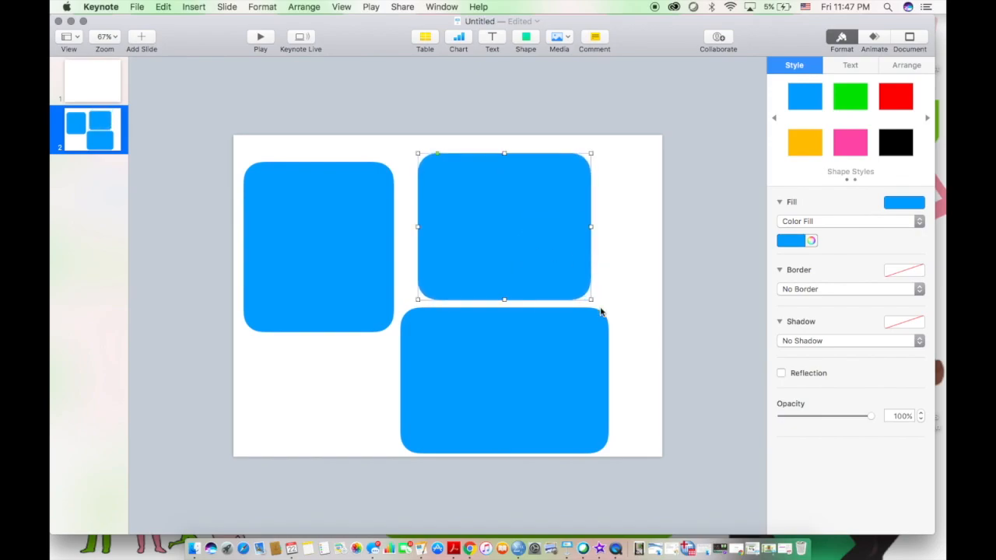
left_click(539, 339)
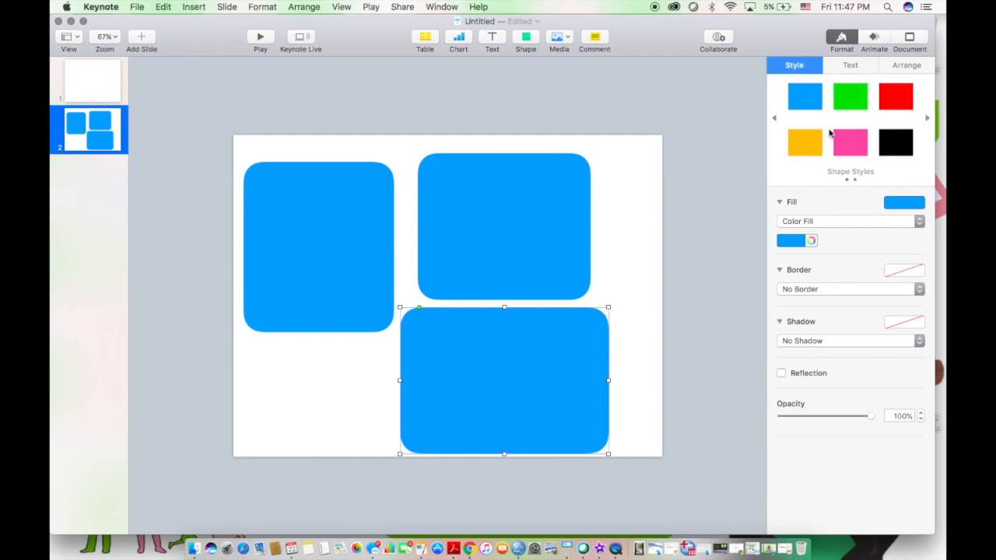
- Apply the golden-yellow shape style to the slide's left rectangle and give it a black 5 pt long-dashed line border
left_click(362, 218)
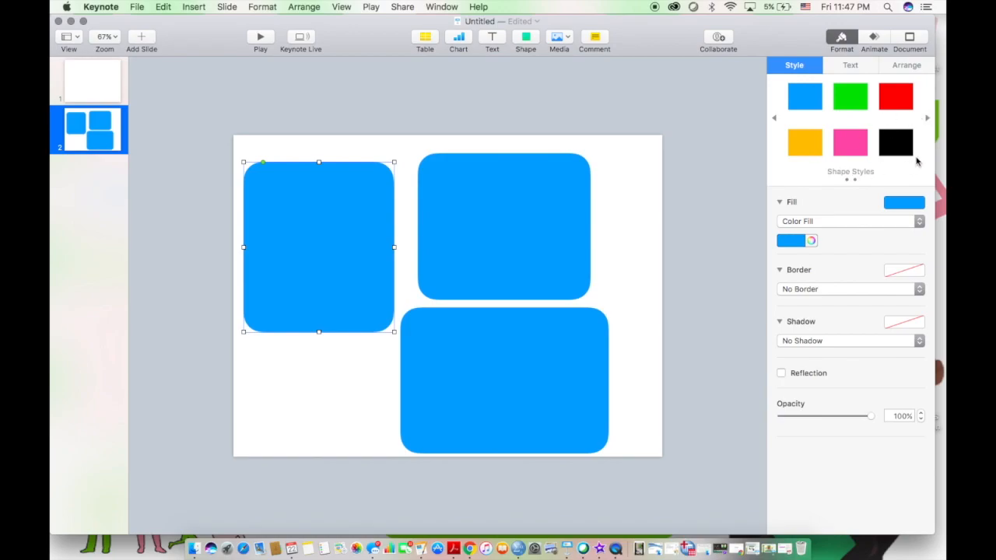
left_click(796, 145)
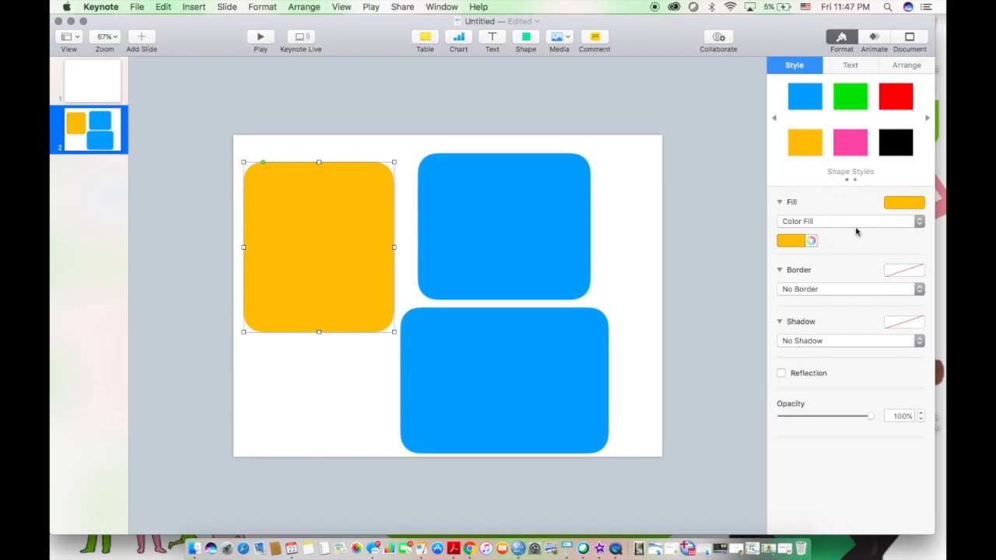
left_click(830, 291)
left_click(822, 298)
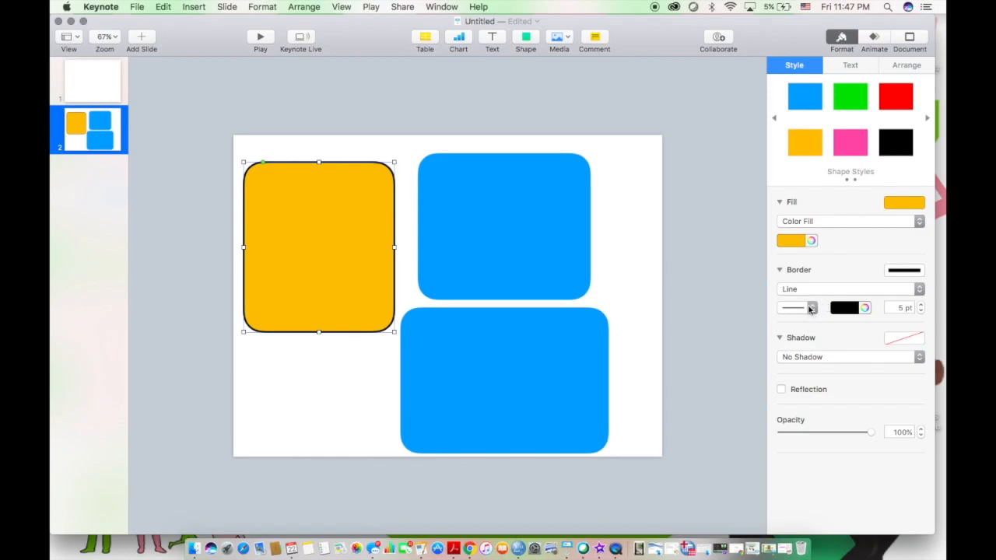
left_click(809, 309)
left_click(809, 321)
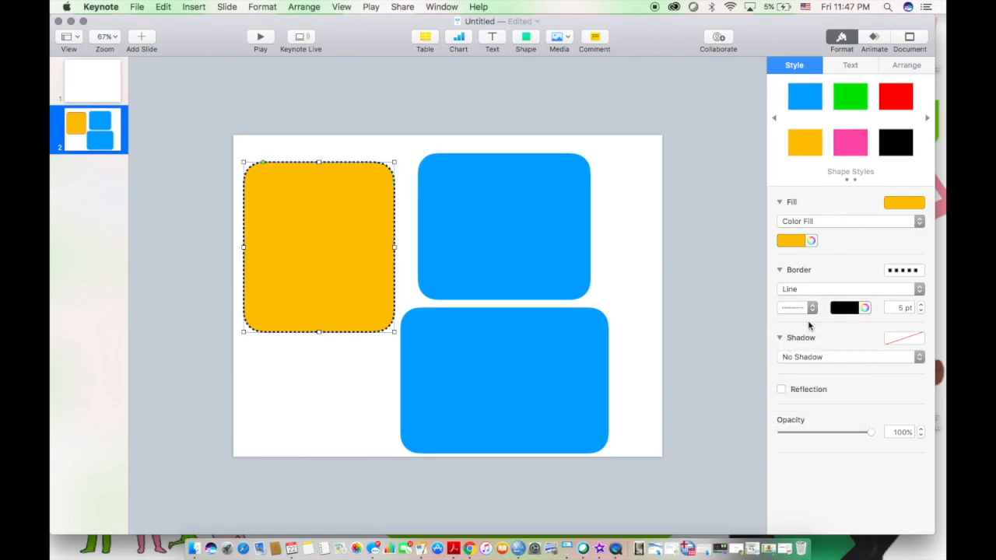
left_click(809, 311)
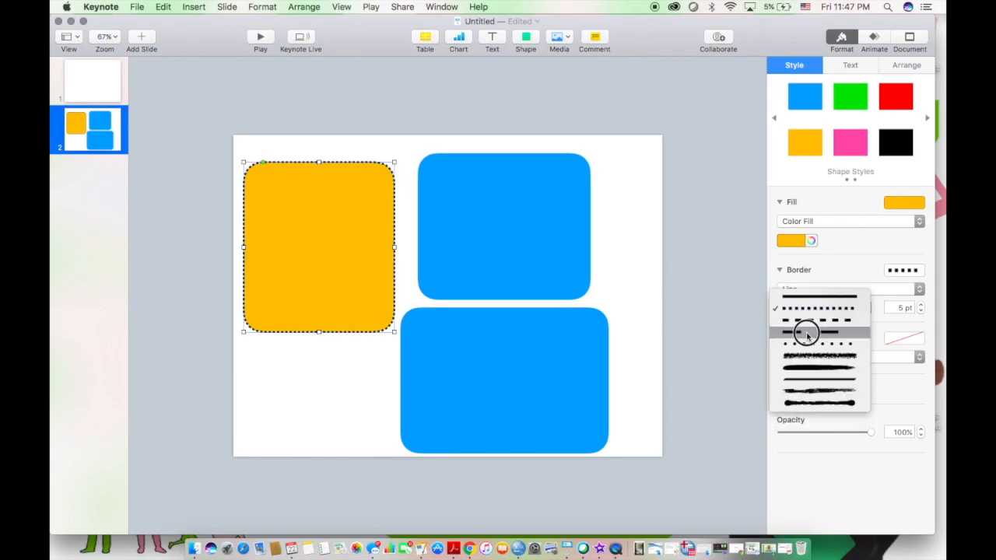
left_click(807, 323)
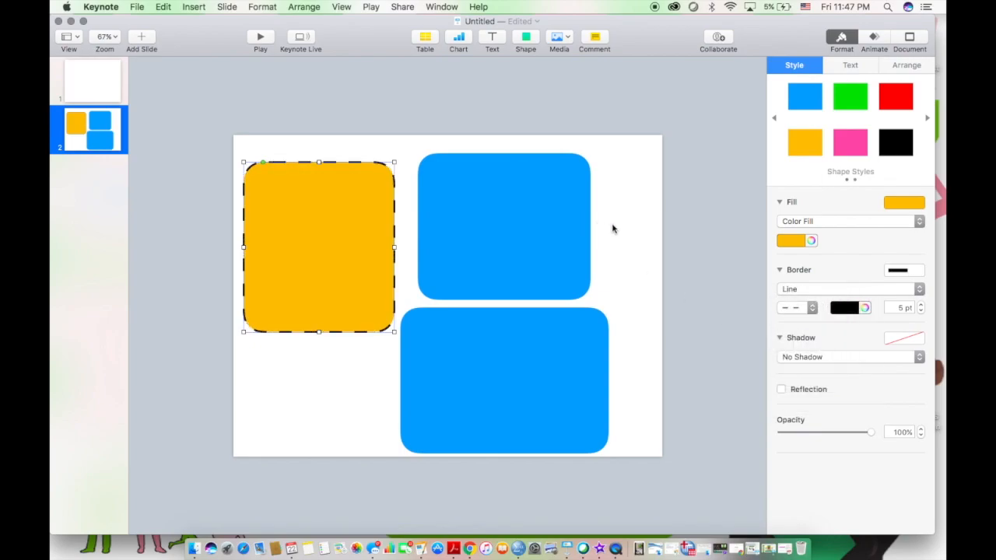
- Add a Drop Shadow and a reflection to the golden-yellow rectangle
left_click(816, 360)
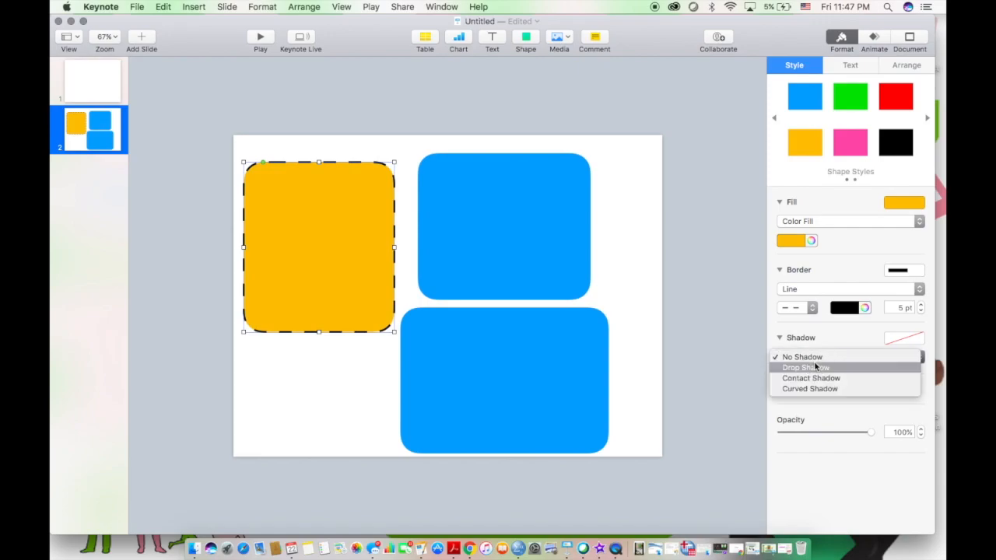
left_click(819, 367)
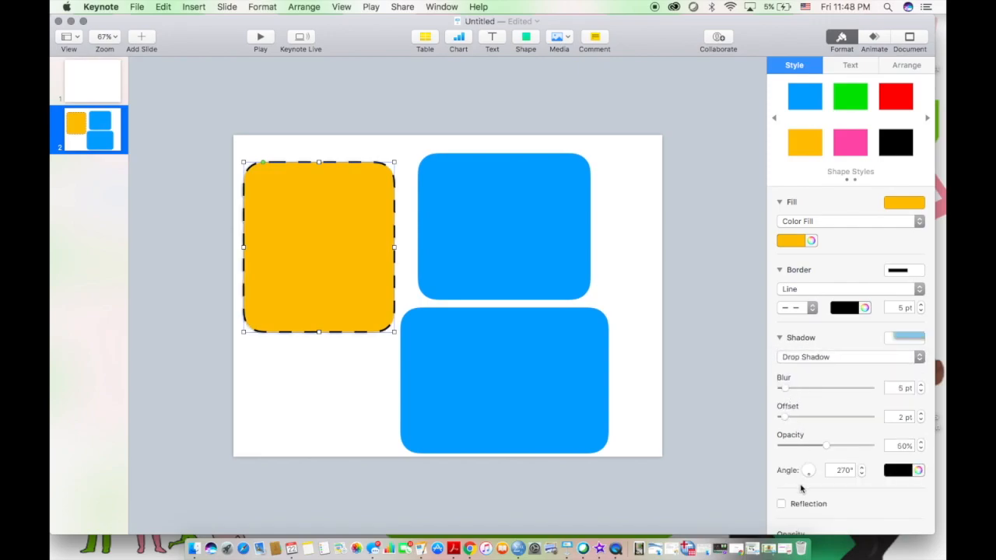
scroll(801, 489, "down", 2)
left_click(781, 471)
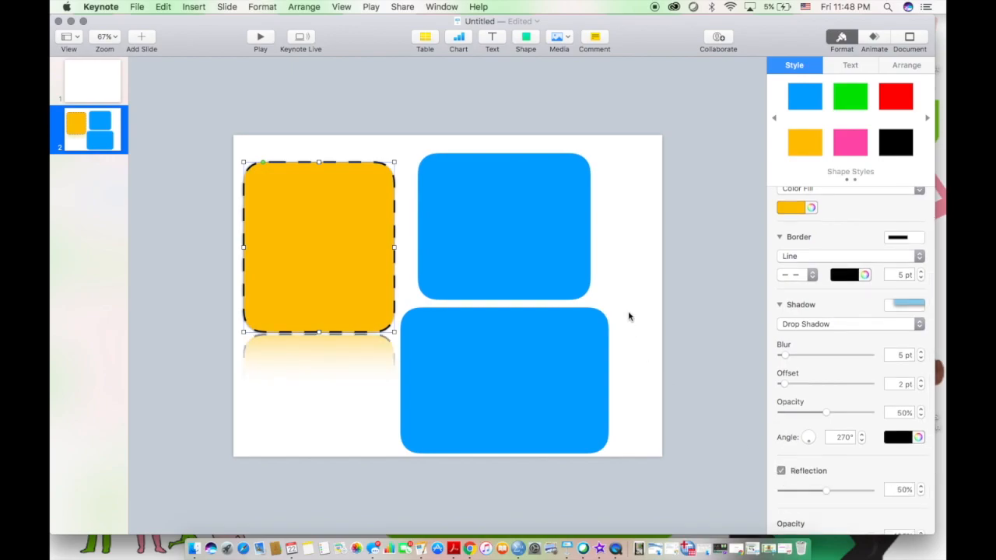
- Fill the slide's upper-right rectangle with dark purple from the colour pencils and add a dashed black line border
left_click(544, 243)
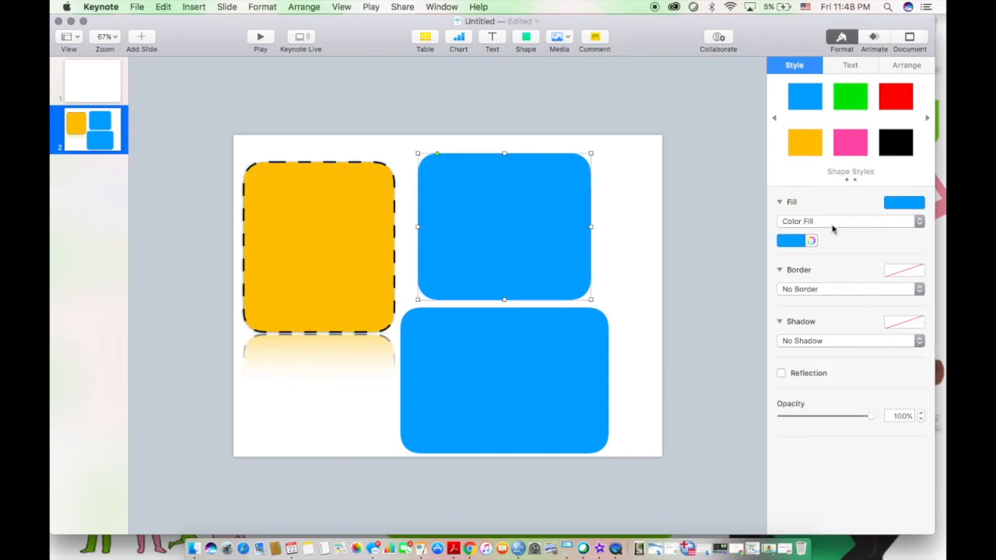
left_click(788, 244)
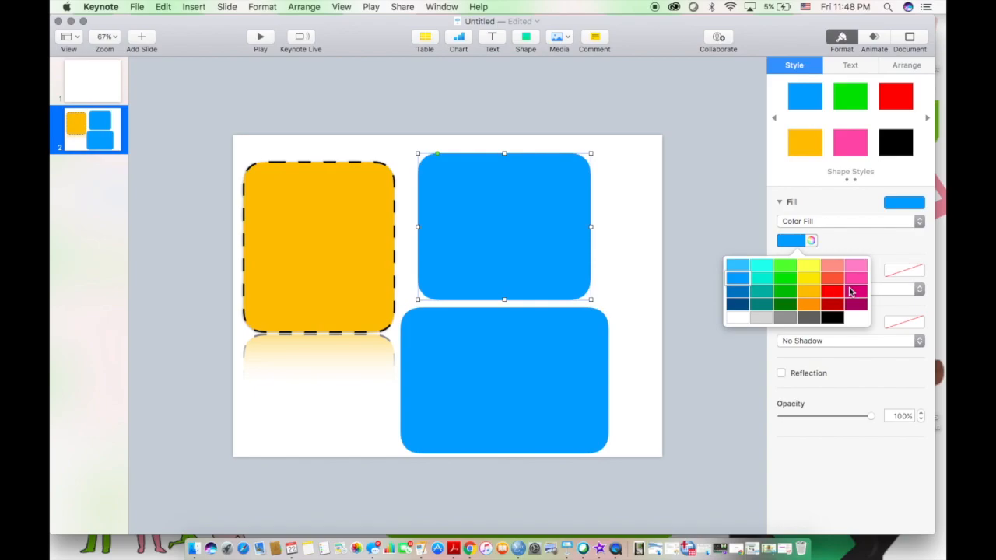
left_click(811, 241)
left_click(812, 242)
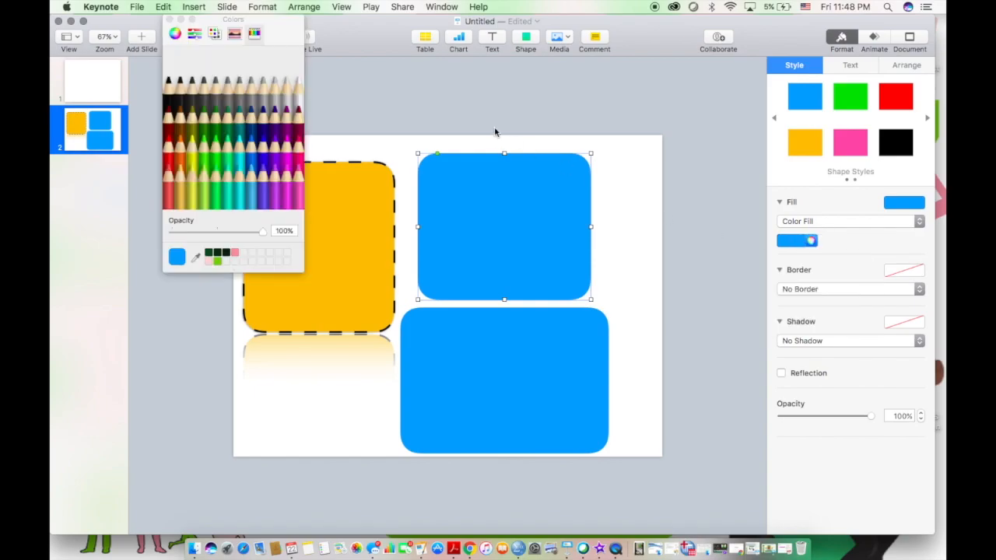
left_click(273, 121)
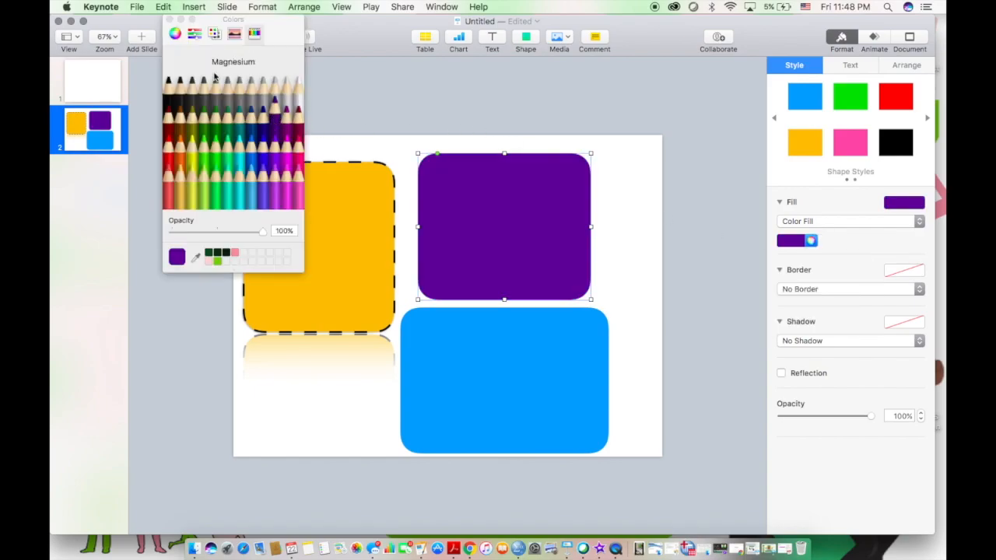
left_click(168, 19)
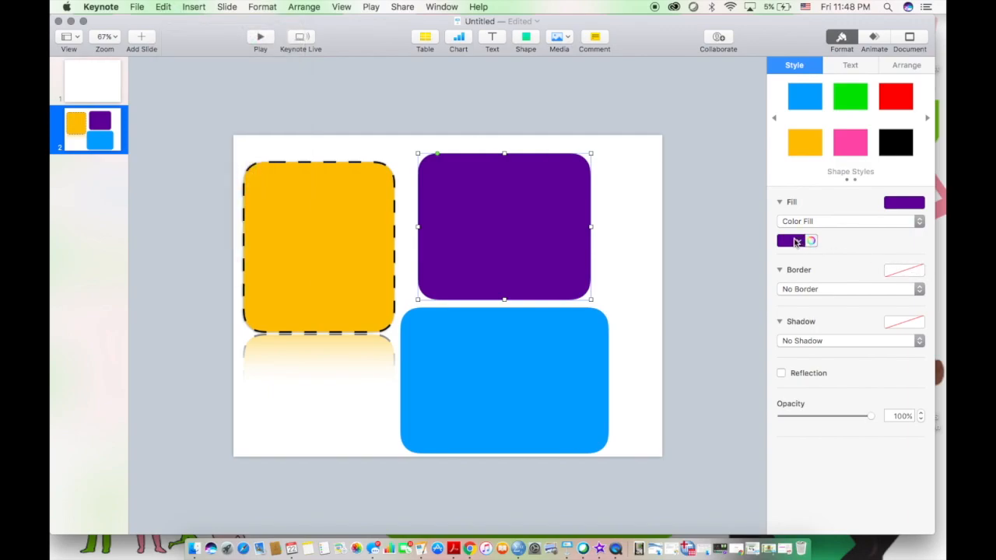
left_click(814, 290)
left_click(809, 301)
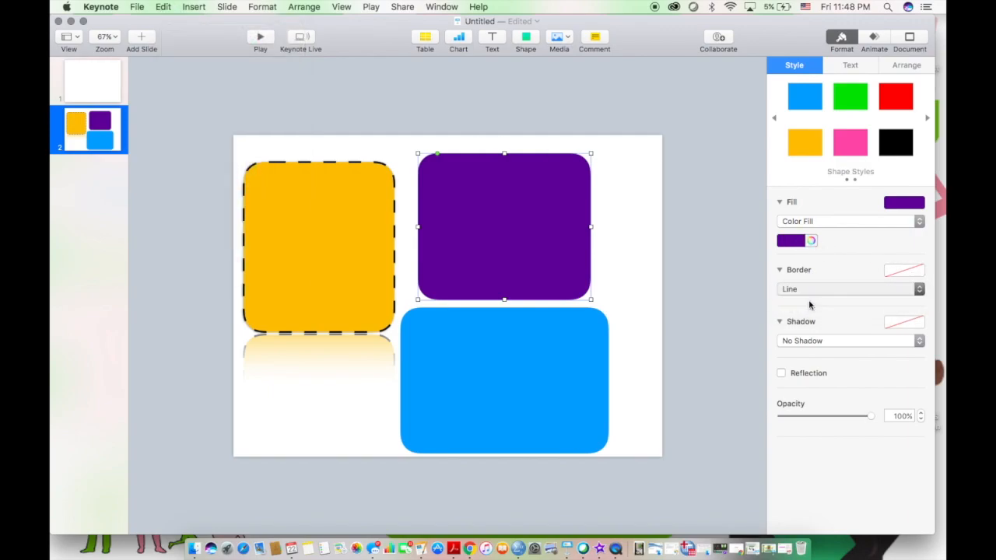
- Fill the slide's bottom rectangle with the Aluminum grey from the colour pencils
left_click(564, 344)
left_click(811, 240)
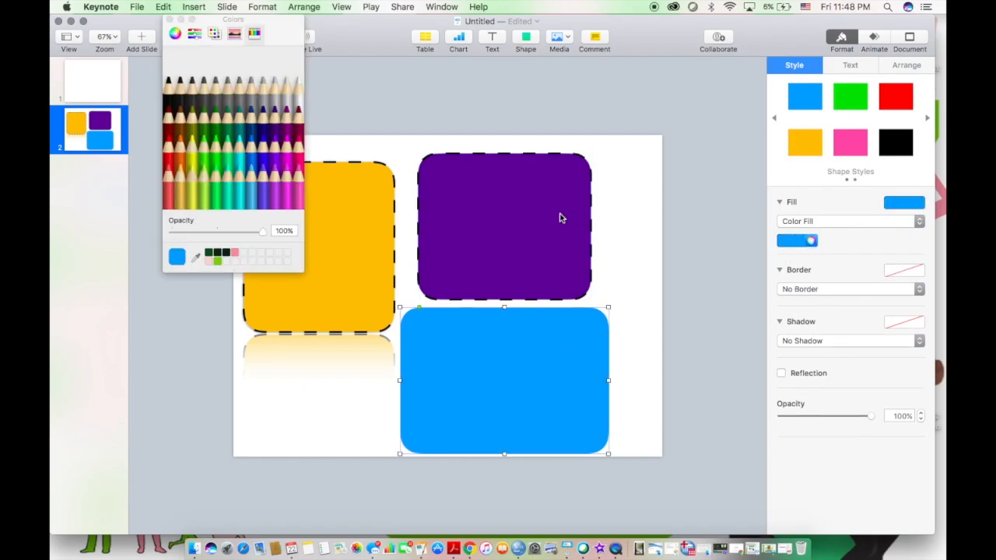
left_click(248, 90)
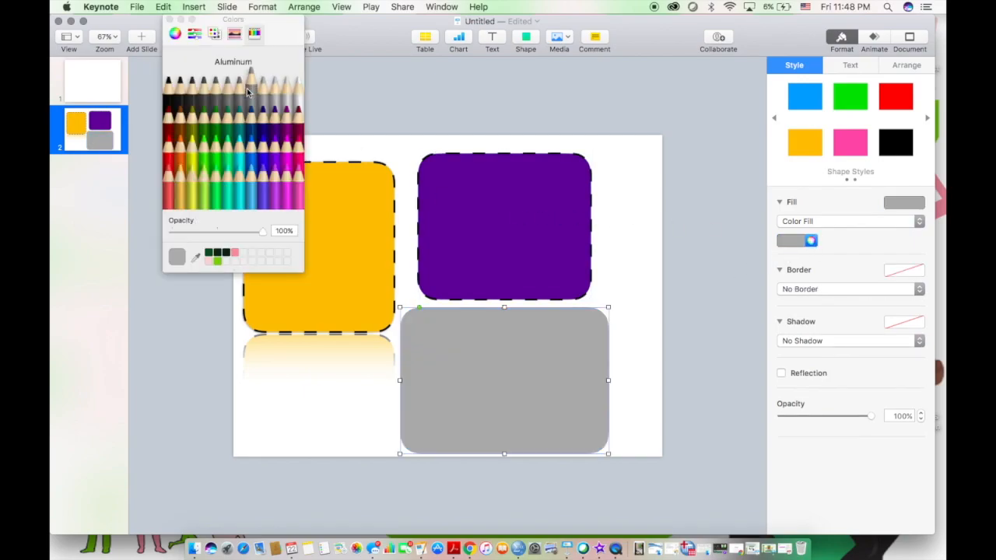
- Add a black dashed 5 pt line border to the grey rectangle and close the colour picker
left_click(878, 292)
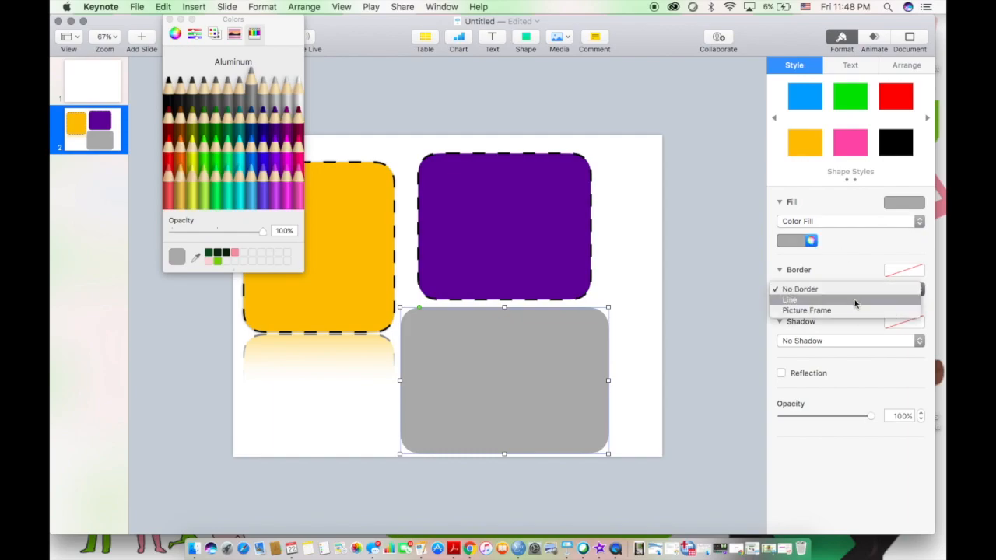
left_click(854, 300)
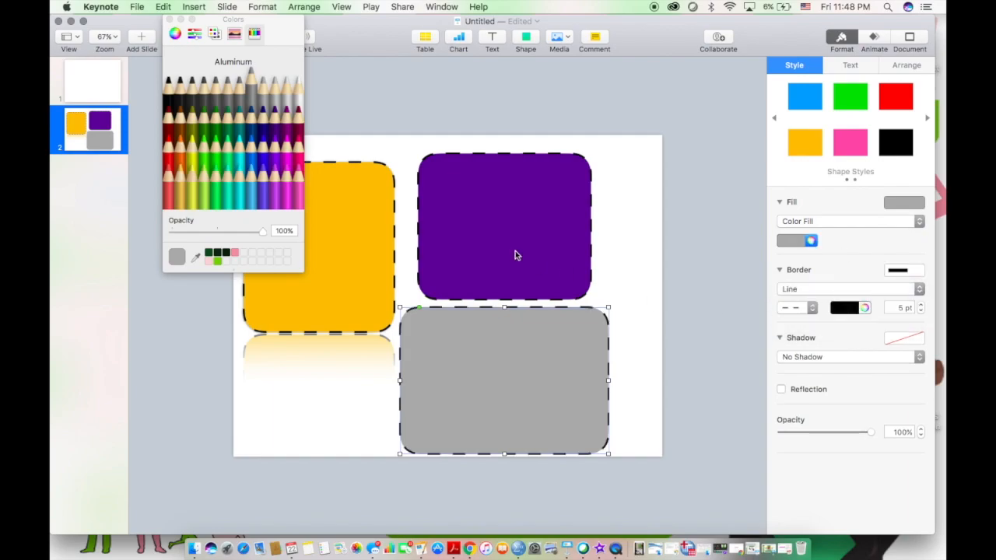
left_click(168, 19)
- Add a reflection to both the purple rectangle and the grey rectangle
left_click(449, 217)
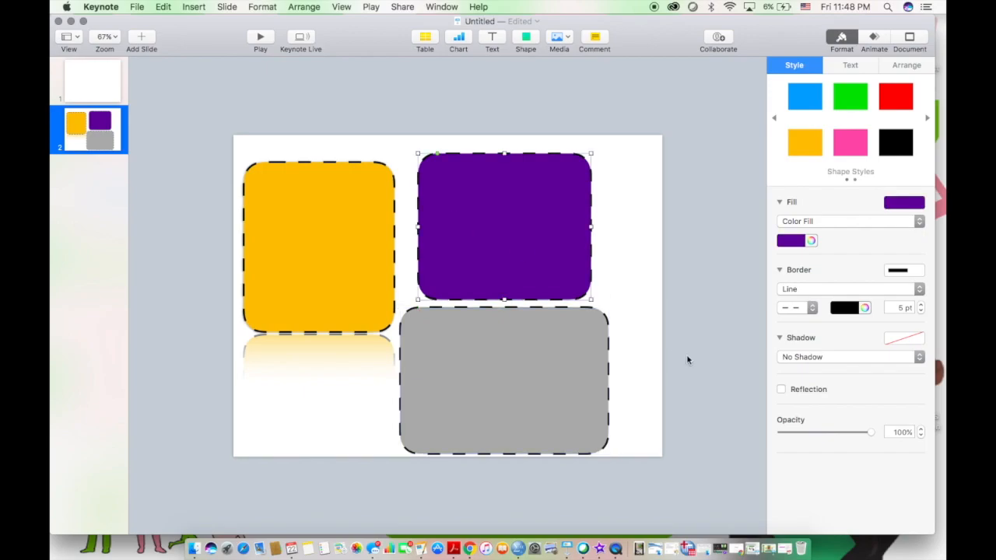
left_click(782, 389)
left_click(600, 378)
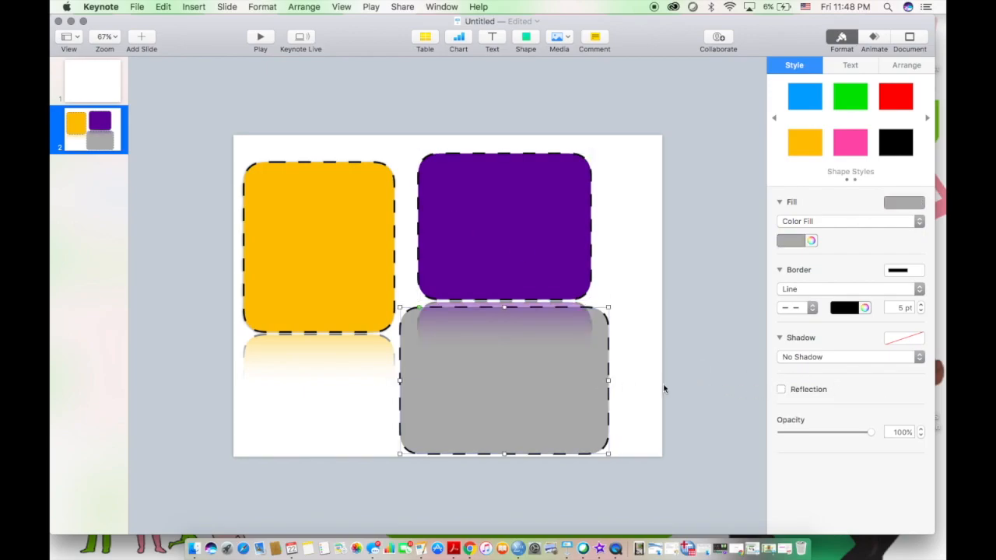
left_click(781, 389)
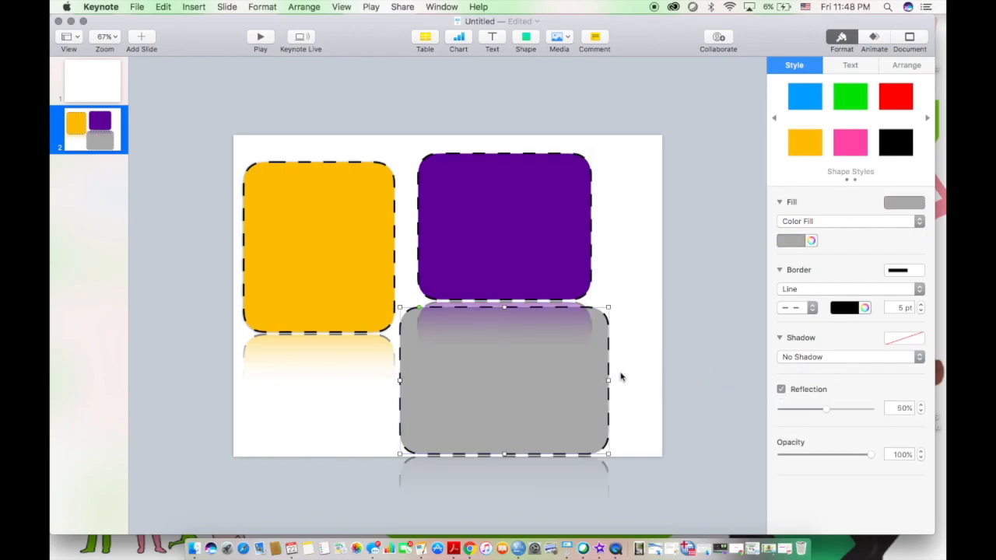
- Bring the grey rectangle in front of the purple rectangle's reflection and move the golden-yellow rectangle slightly up
right_click(550, 342)
left_click(576, 348)
left_click(636, 272)
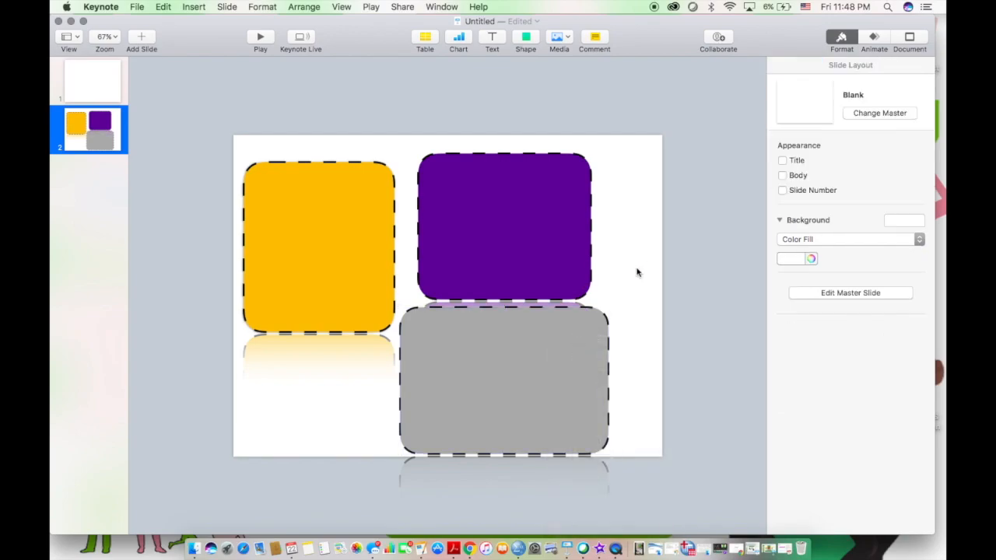
left_click_drag(335, 240, 334, 227)
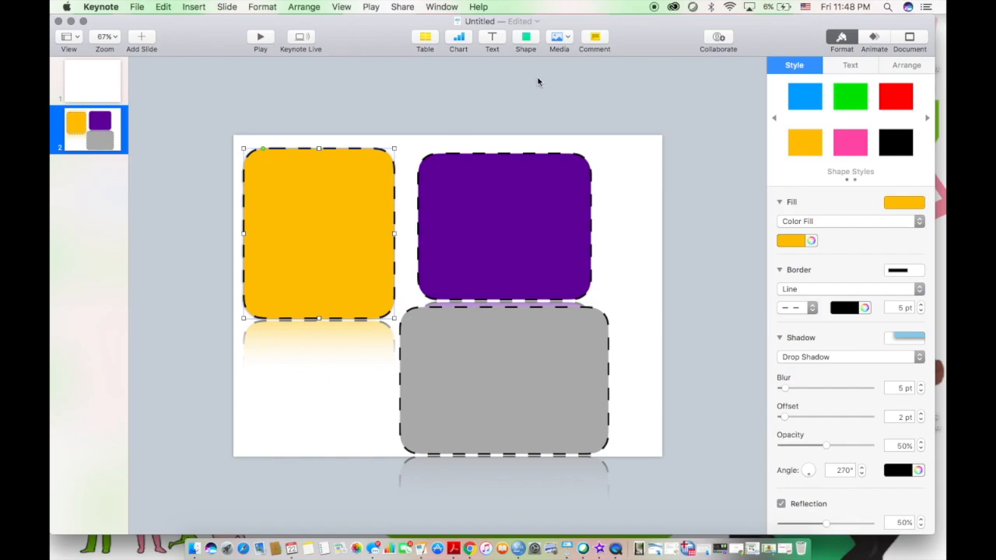
- Add a text box reading WORK near the upper edge of the golden-yellow rectangle and select it for text formatting
left_click(491, 40)
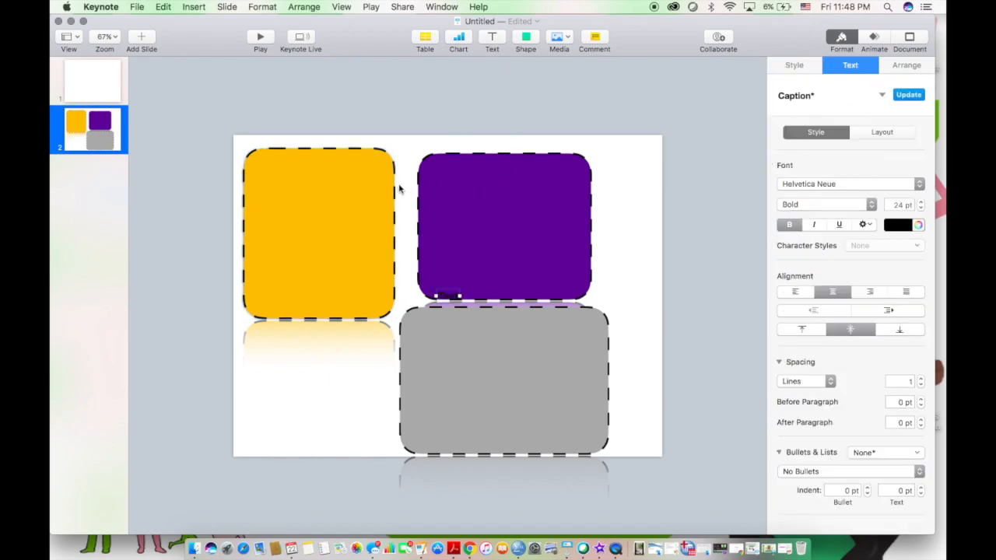
left_click_drag(460, 311, 300, 168)
double_click(300, 169)
type("WOEK")
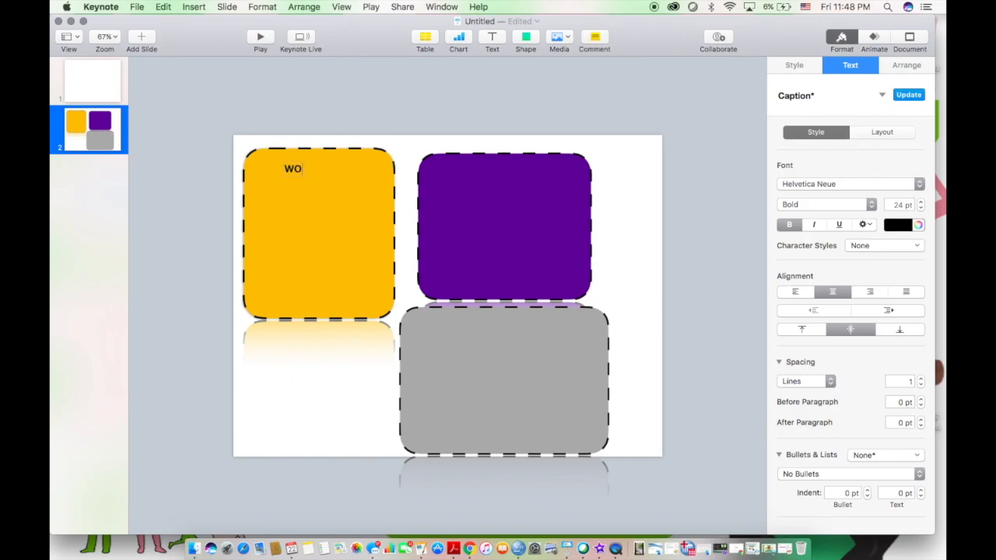
key("BackSpace")
key("BackSpace")
type("RK")
left_click(298, 182)
left_click(295, 169)
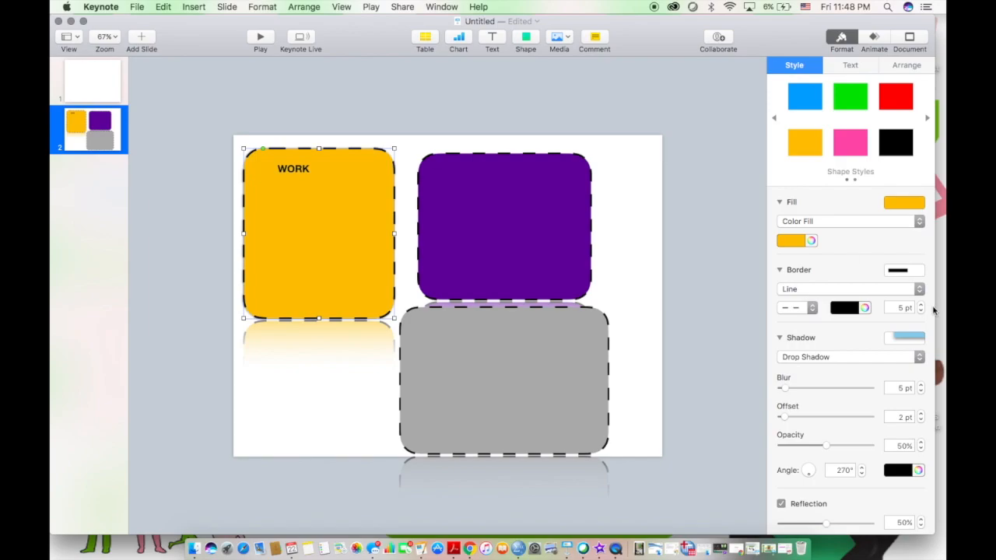
left_click(850, 65)
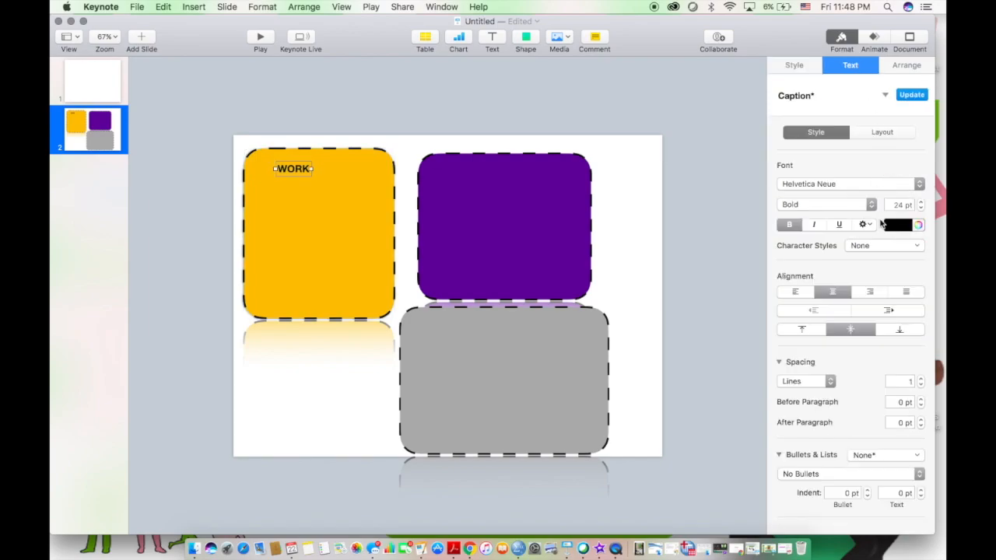
- Try the HelloRoundHole and HelloKindergarten fonts on the WORK heading
left_click(863, 184)
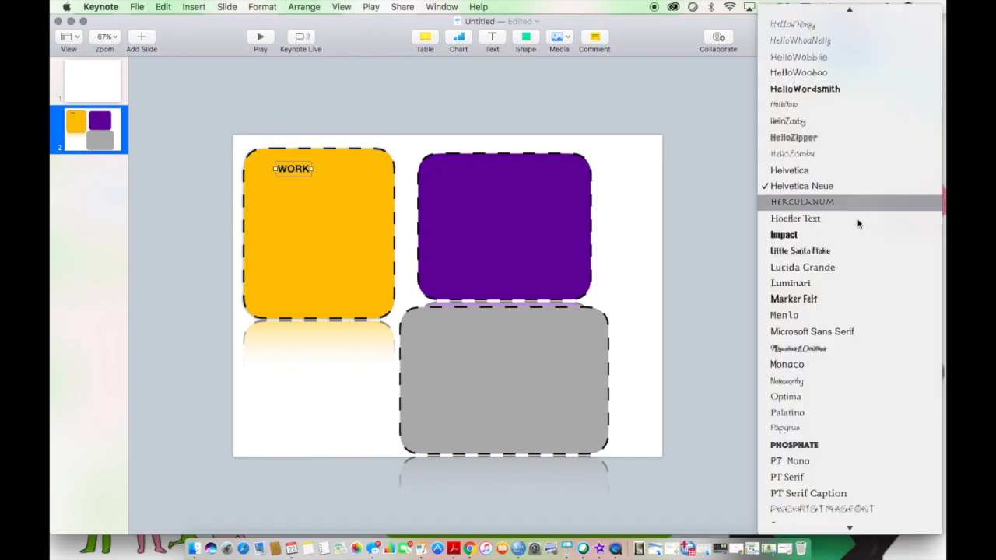
scroll(847, 312, "up", 10)
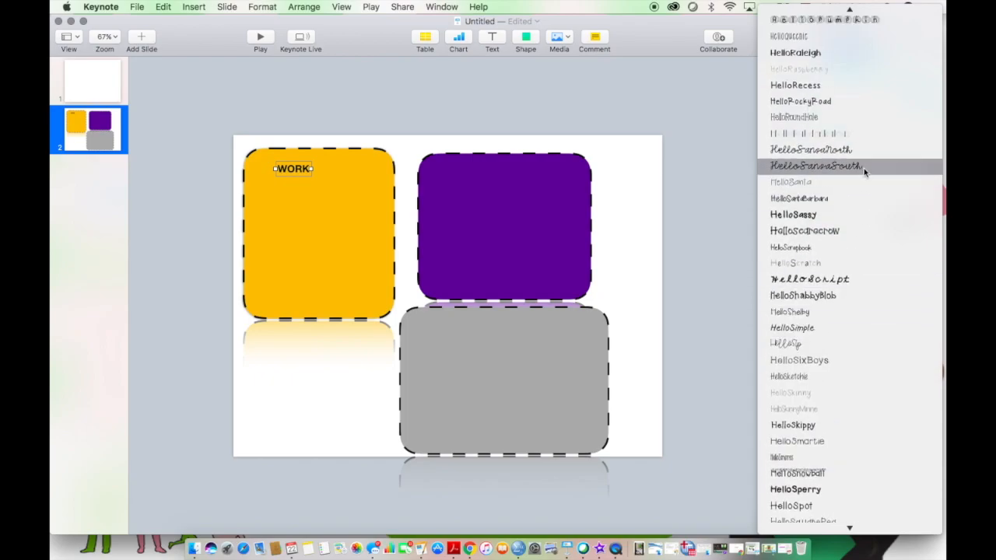
left_click(881, 121)
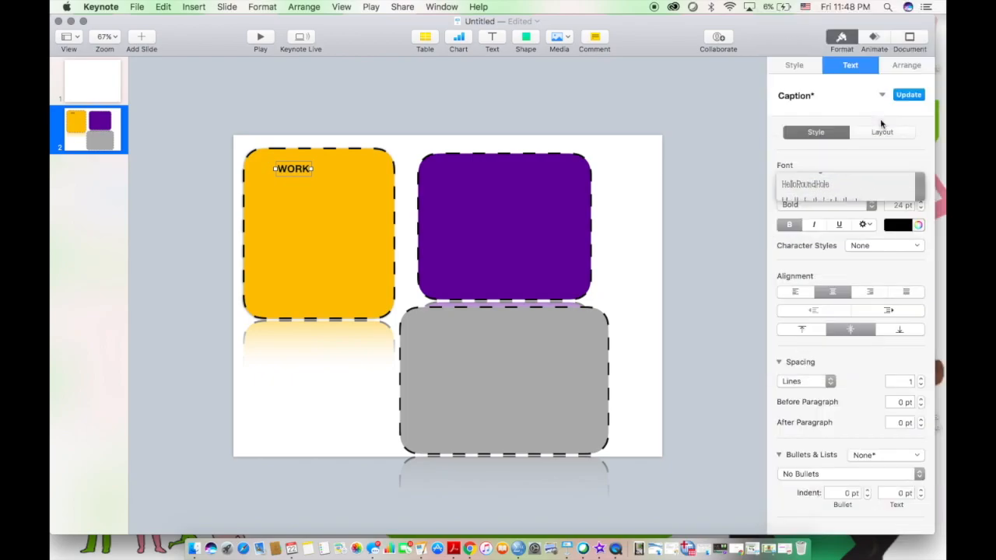
left_click(848, 185)
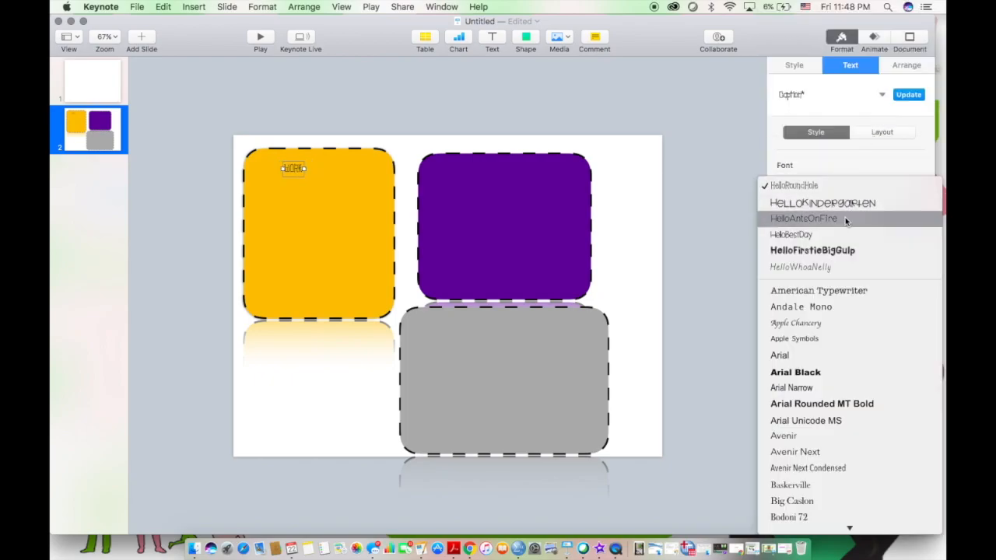
left_click(847, 203)
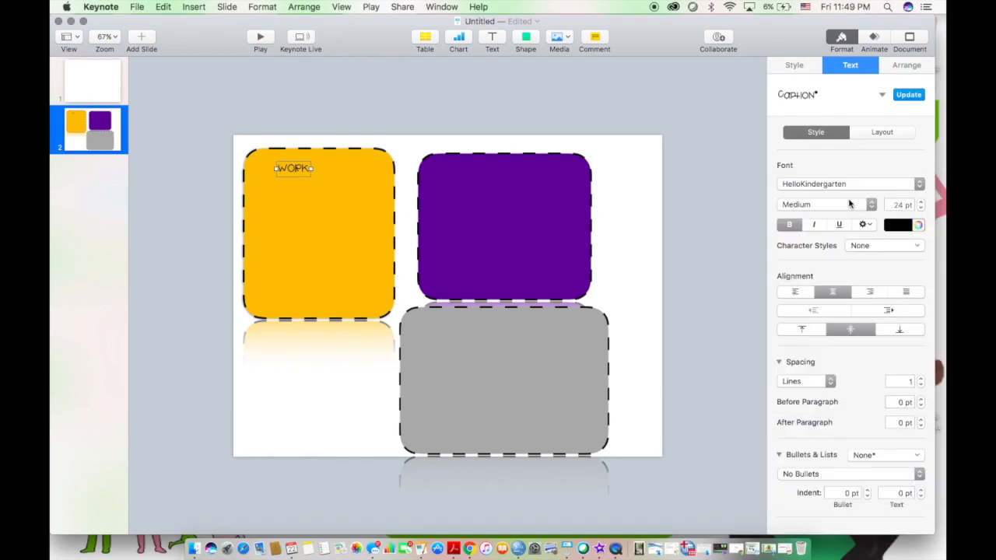
- Format the WORK heading in white HelloBigDeal at 46 pt and shift it slightly right within the golden-yellow rectangle
left_click(850, 185)
scroll(860, 278, "down", 15)
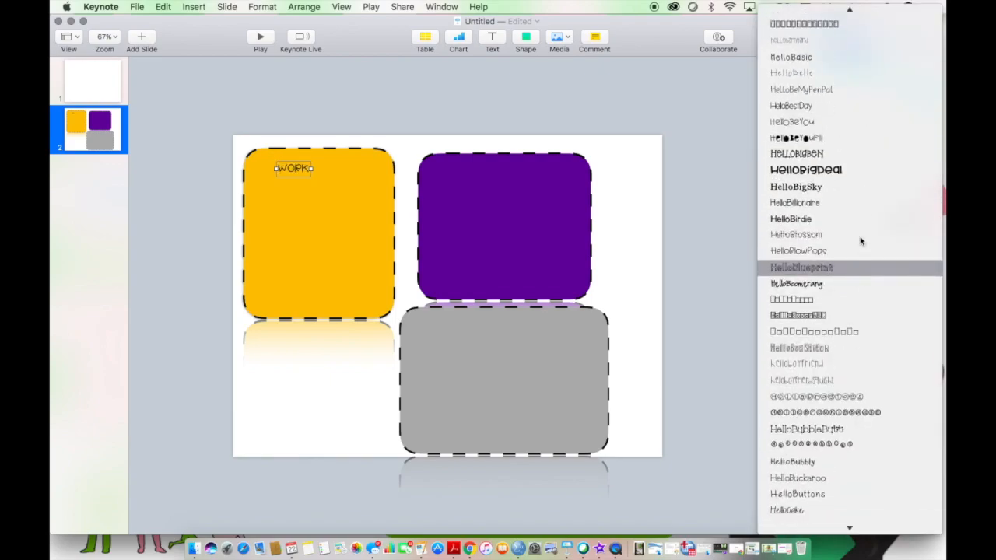
left_click(849, 171)
left_click(921, 202)
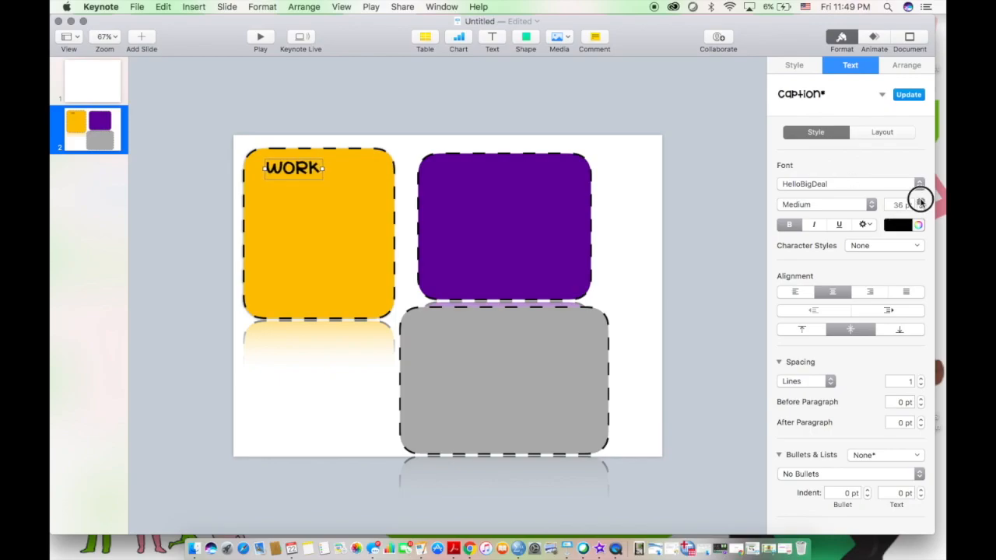
left_click(896, 225)
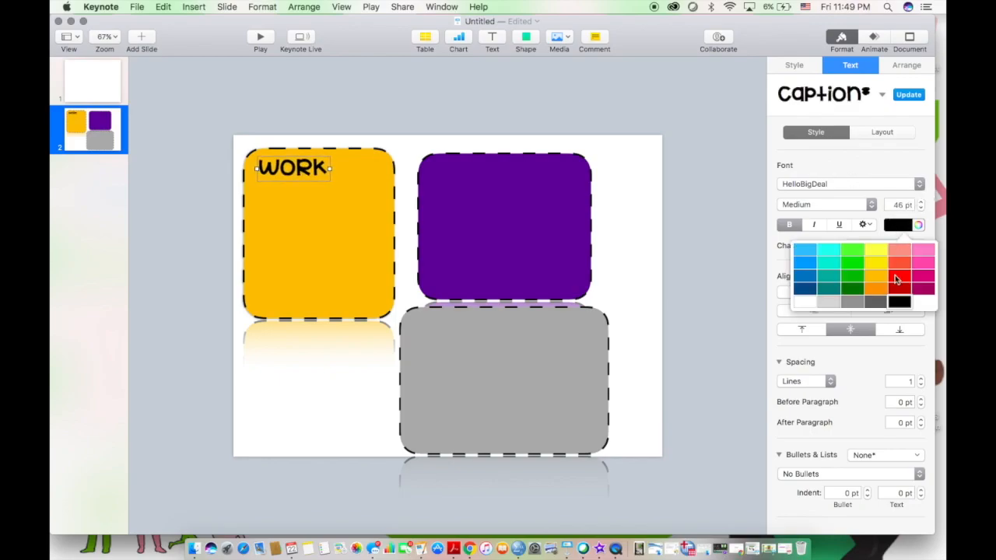
left_click(803, 302)
left_click_drag(300, 172, 315, 172)
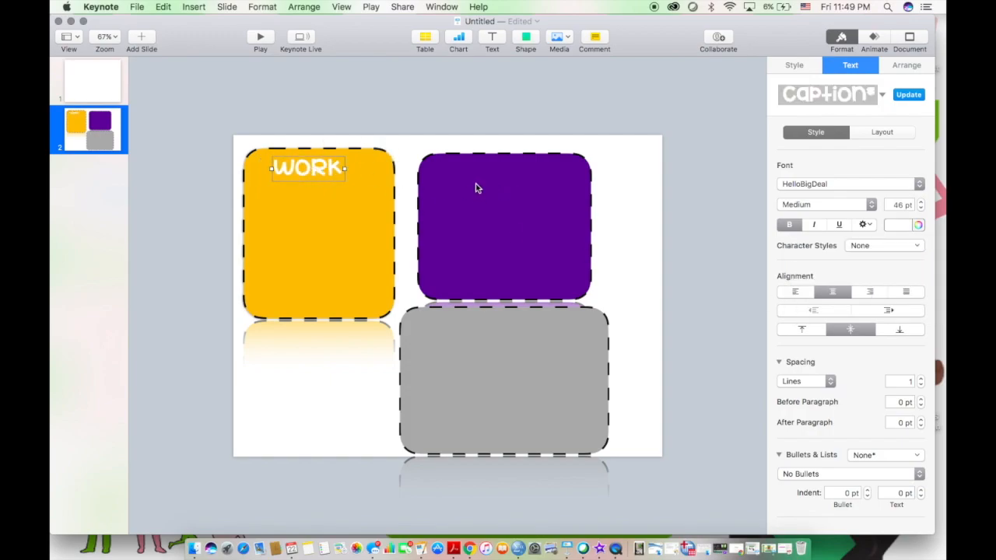
- Place a copy of the WORK heading at the top of the purple rectangle and change its text to PERSONAL
key("super+v")
left_click_drag(473, 176, 516, 176)
double_click(516, 176)
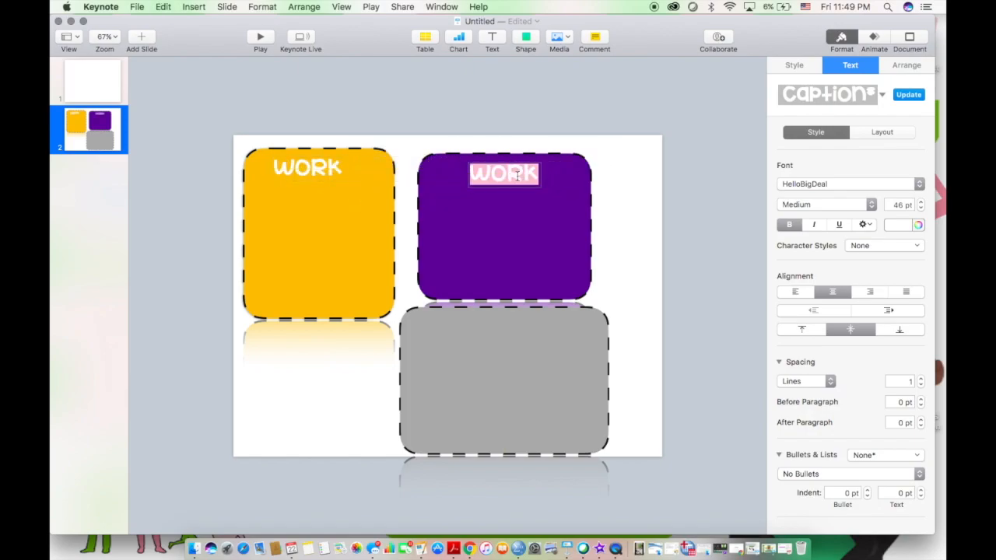
type("PER")
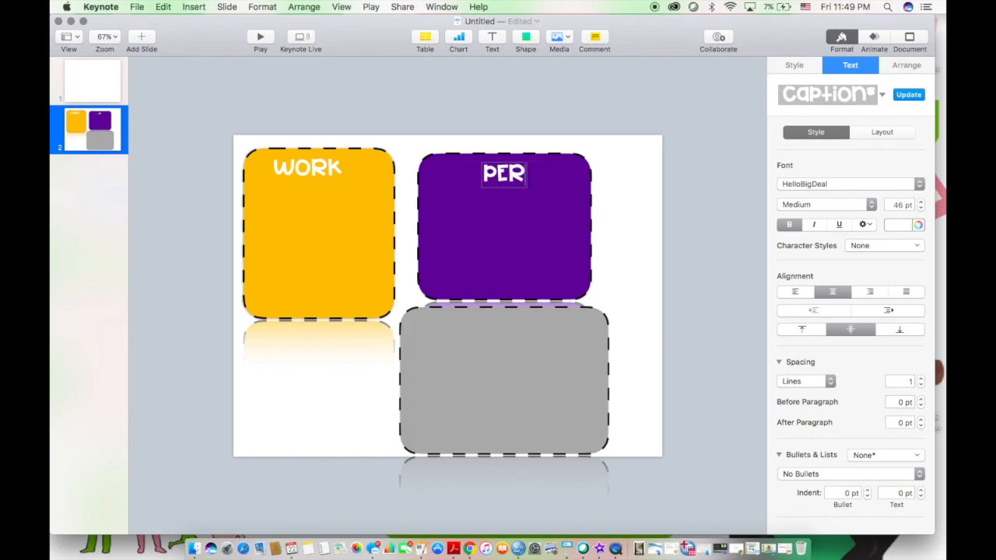
type("SONAL")
key("Escape")
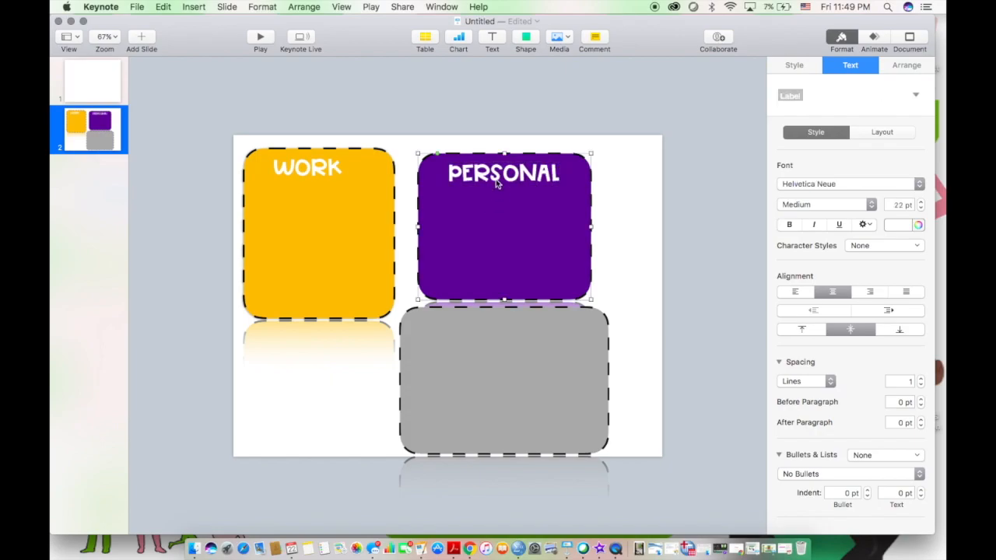
- Place a copy of the PERSONAL heading near the top of the grey rectangle and change its text to FUN
left_click_drag(495, 185, 495, 334)
double_click(495, 335)
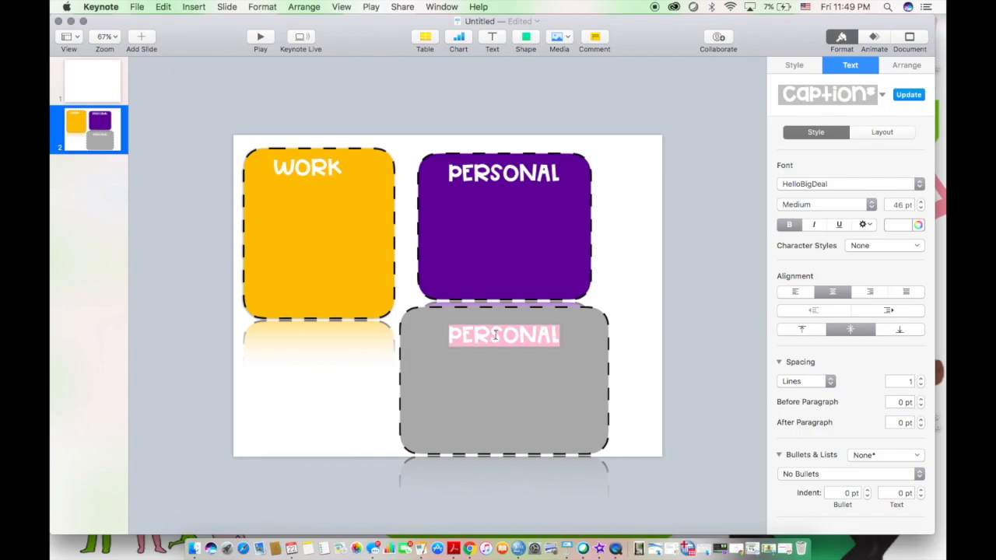
type("FUN")
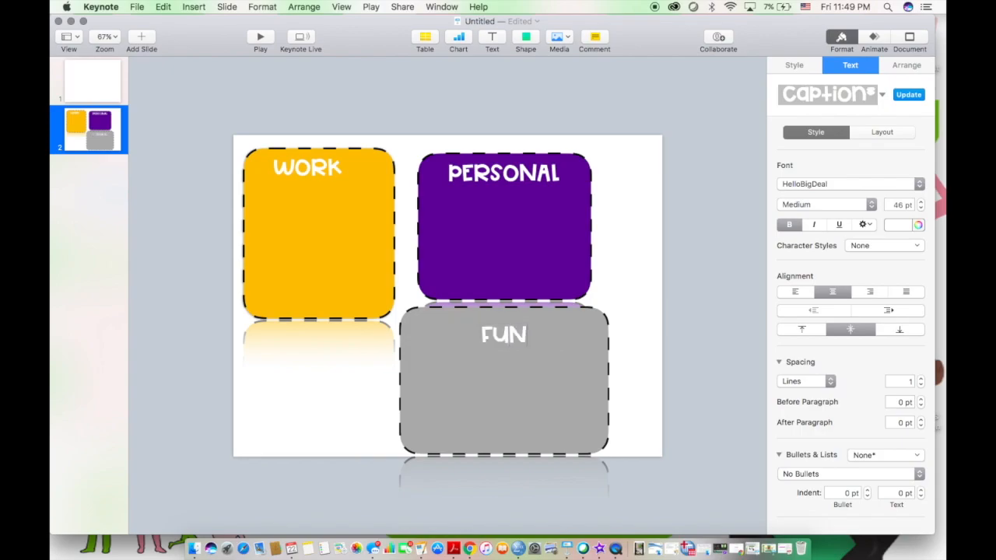
left_click(326, 369)
- Nudge the purple and golden-yellow rectangles up and stretch the golden-yellow one down towards the slide's lower edge
left_click_drag(529, 241, 527, 233)
left_click_drag(353, 225, 350, 215)
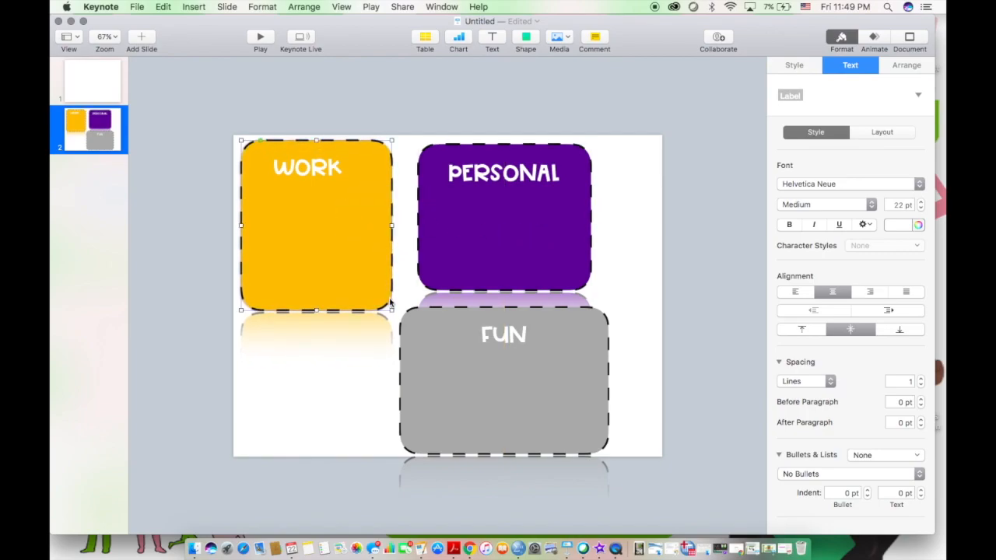
left_click_drag(391, 310, 395, 397)
- Widen the purple rectangle on both sides, extending it towards the golden-yellow rectangle and out to the grey rectangle's right edge
left_click(500, 270)
left_click_drag(418, 217, 404, 217)
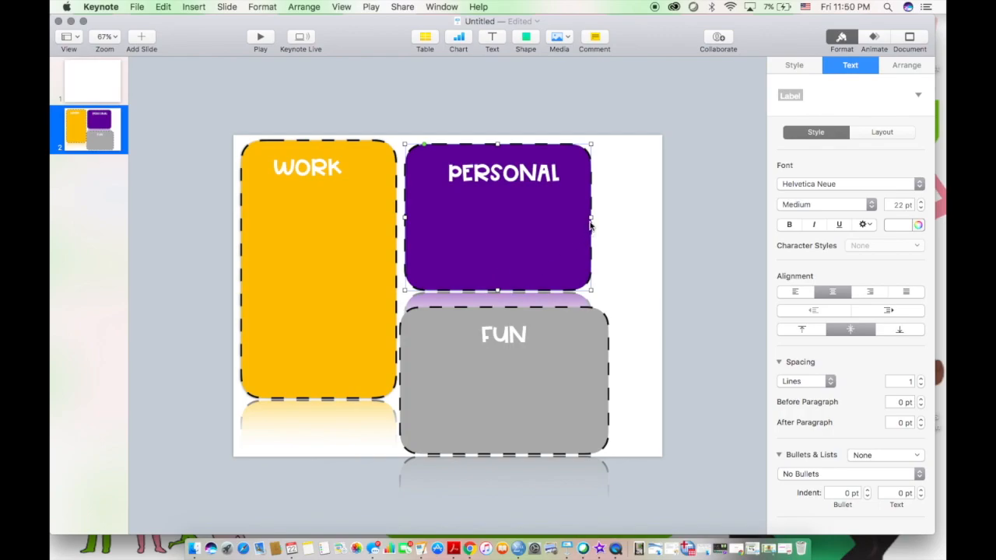
left_click_drag(591, 219, 610, 218)
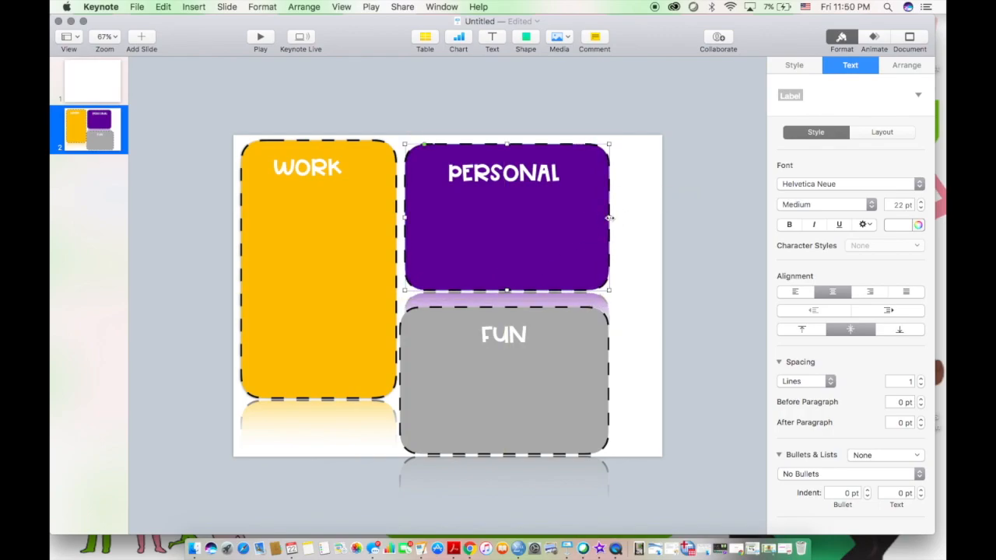
- Move the grey rectangle up close beneath the purple one and centre the WORK heading in the golden-yellow rectangle
left_click_drag(565, 368, 565, 359)
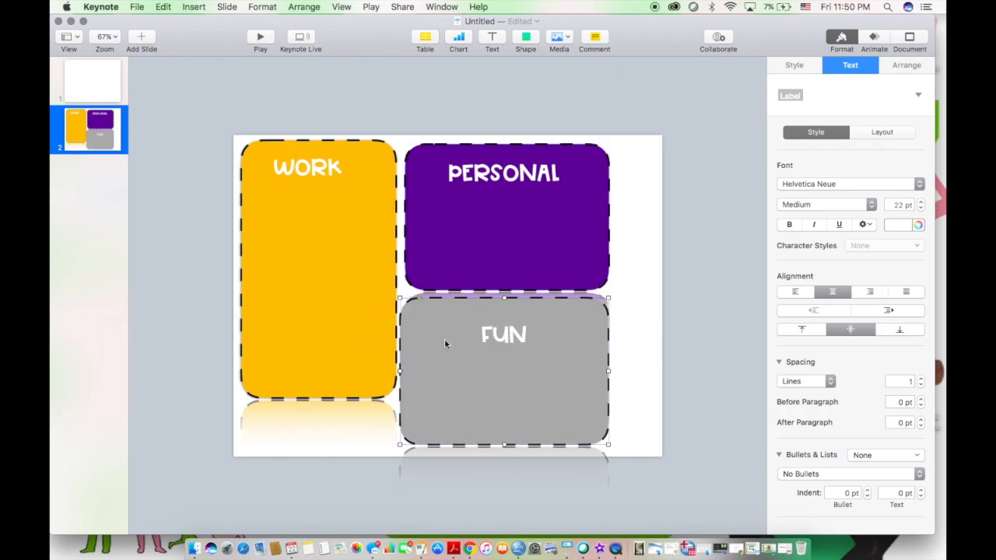
left_click_drag(315, 173, 318, 171)
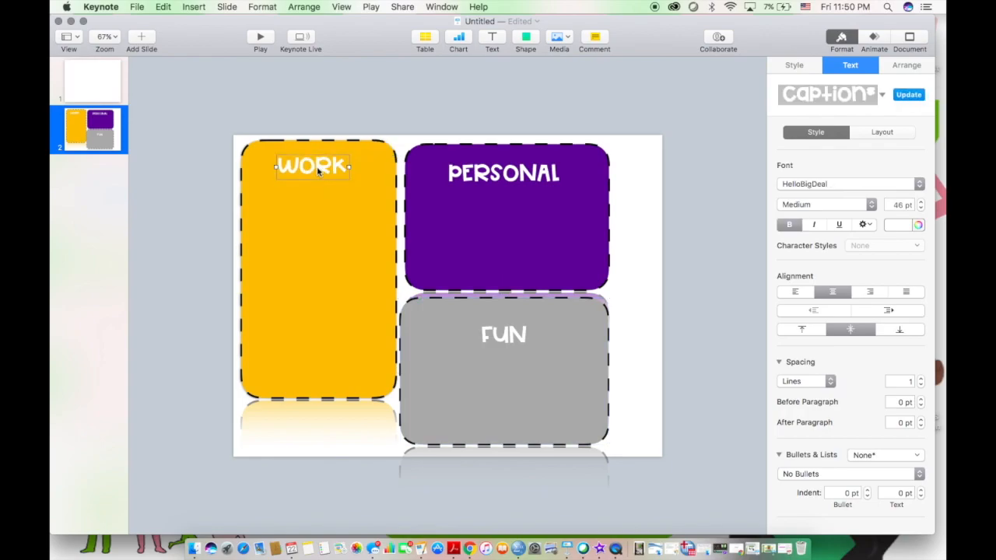
- Search the shape library for DOG, SPORTS and BOOT, and clear the search
left_click(528, 39)
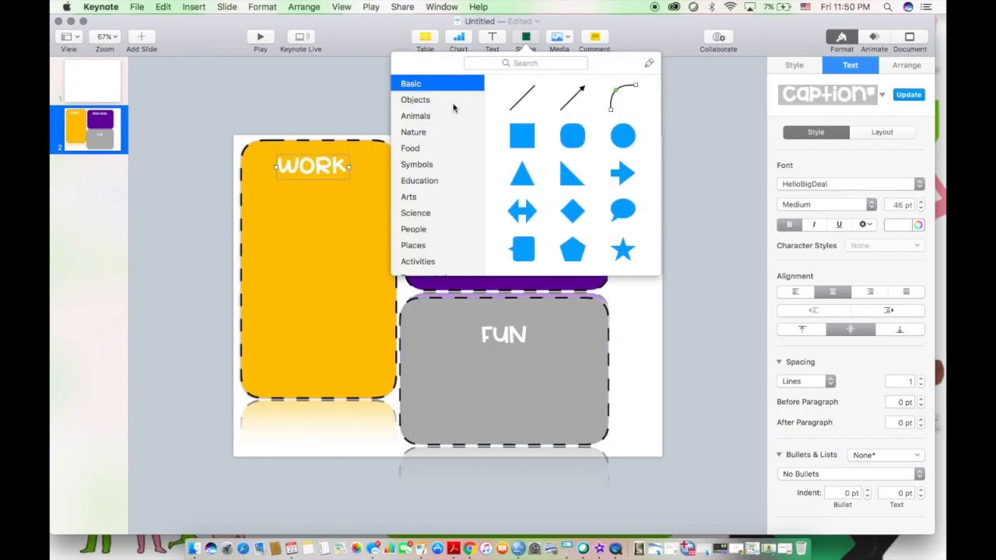
left_click(521, 65)
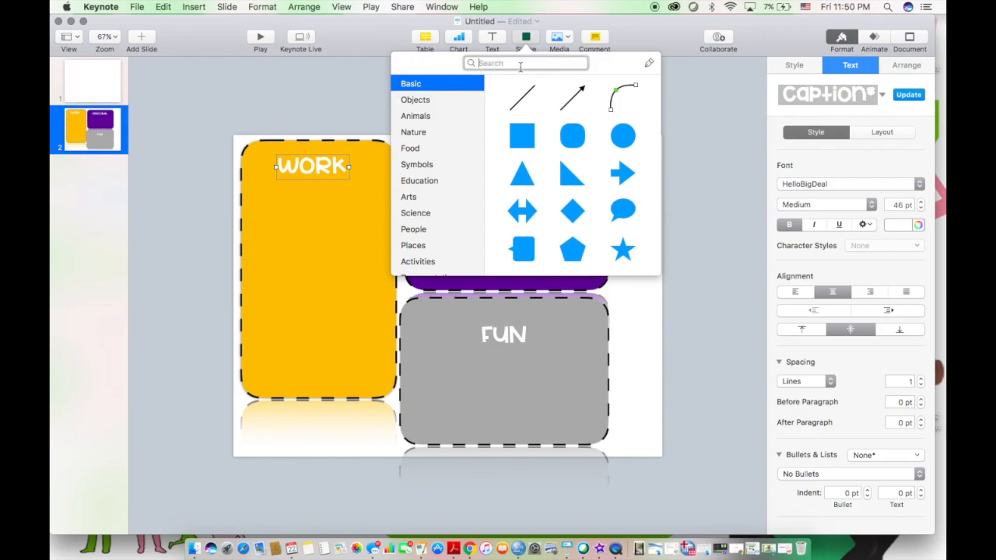
type("DOG")
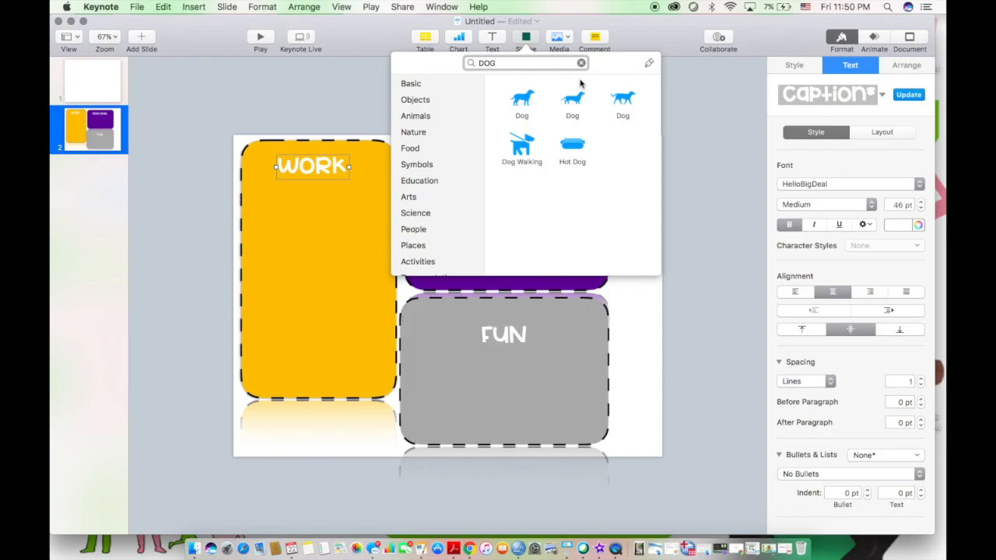
double_click(521, 62)
type("SPORTS")
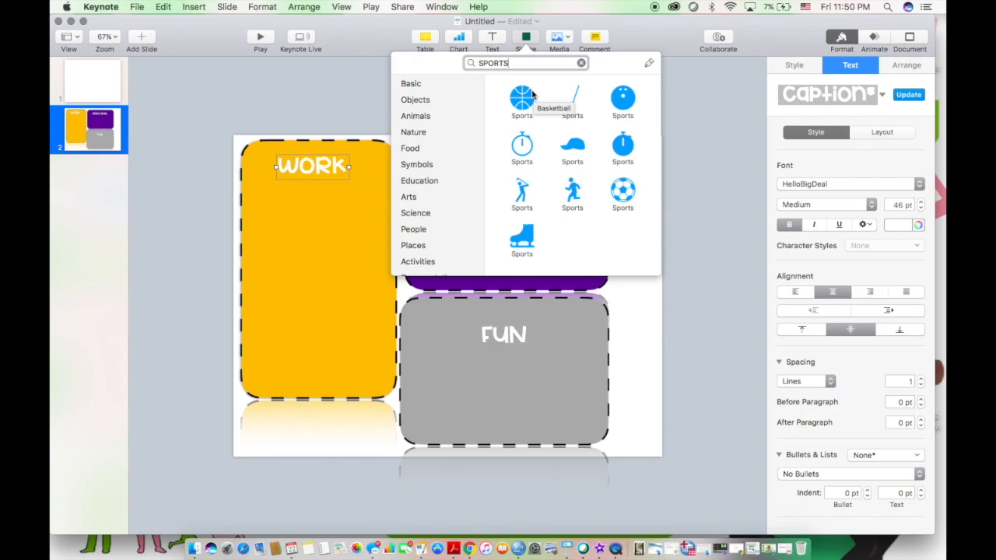
double_click(527, 66)
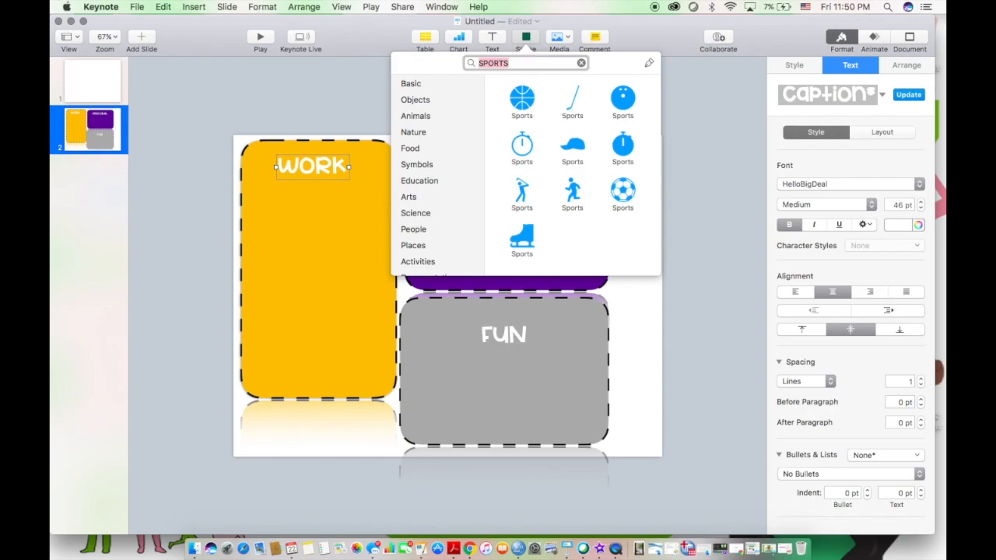
type("BOOT")
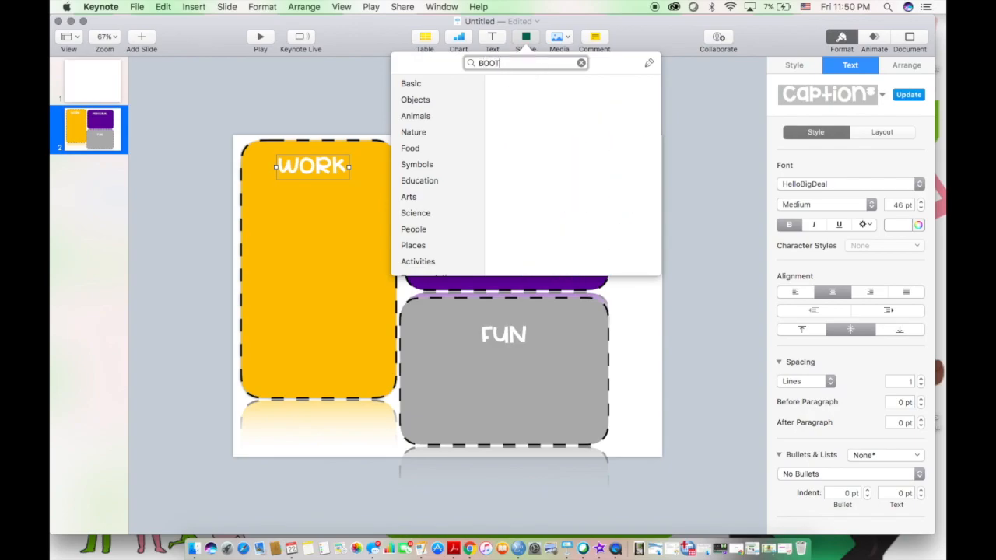
key("Escape")
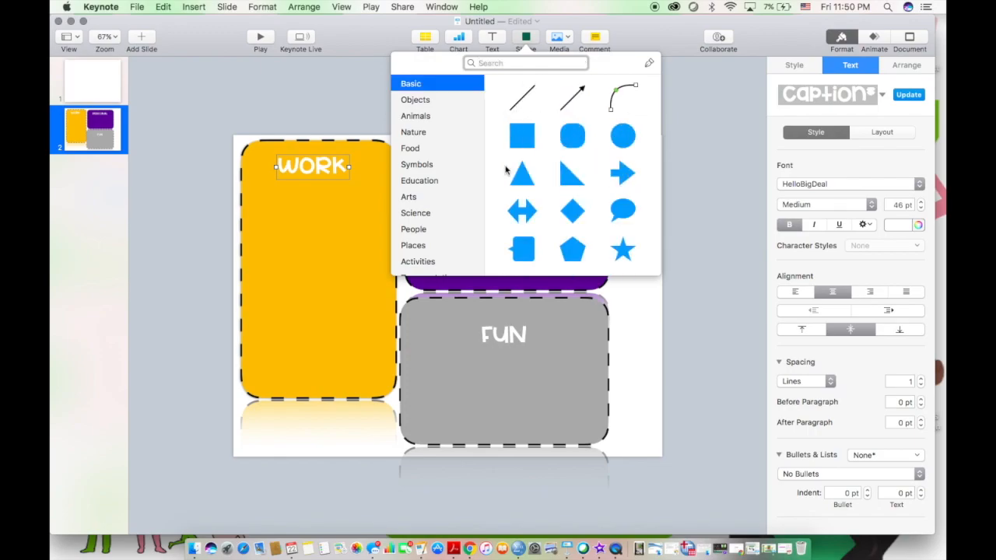
- Insert the loudspeaker shape from the Arts category and place it over the golden-yellow rectangle's lower edge
left_click(426, 182)
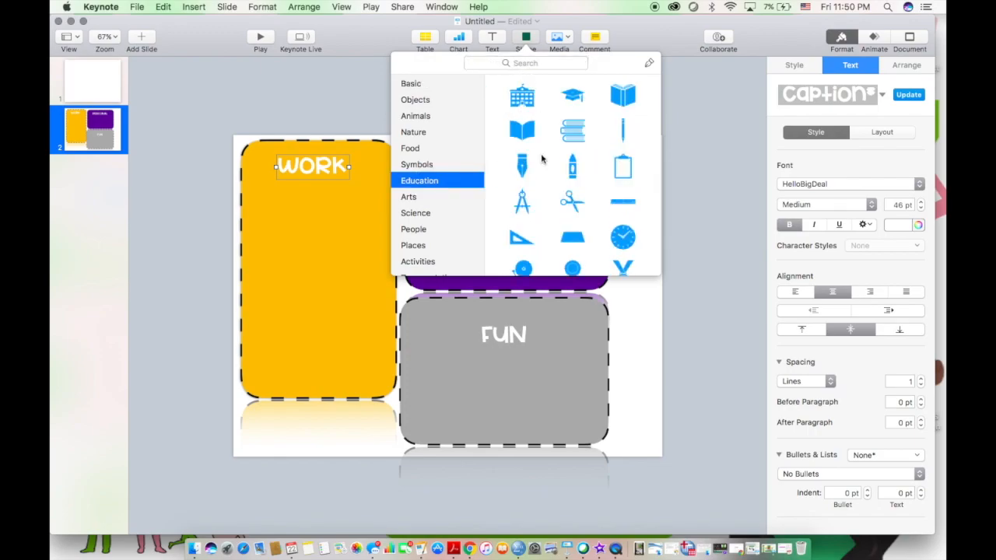
scroll(597, 174, "down", 5)
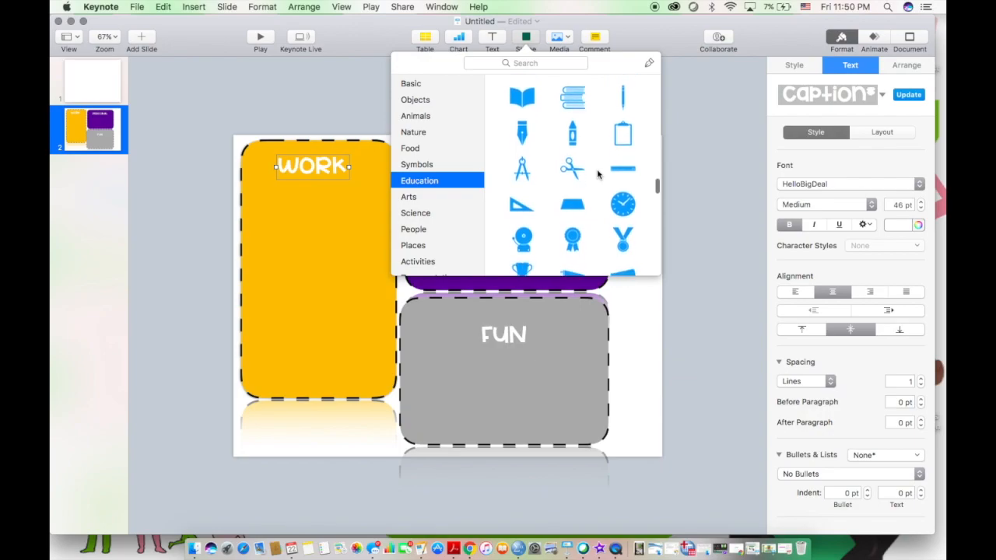
scroll(597, 174, "down", 6)
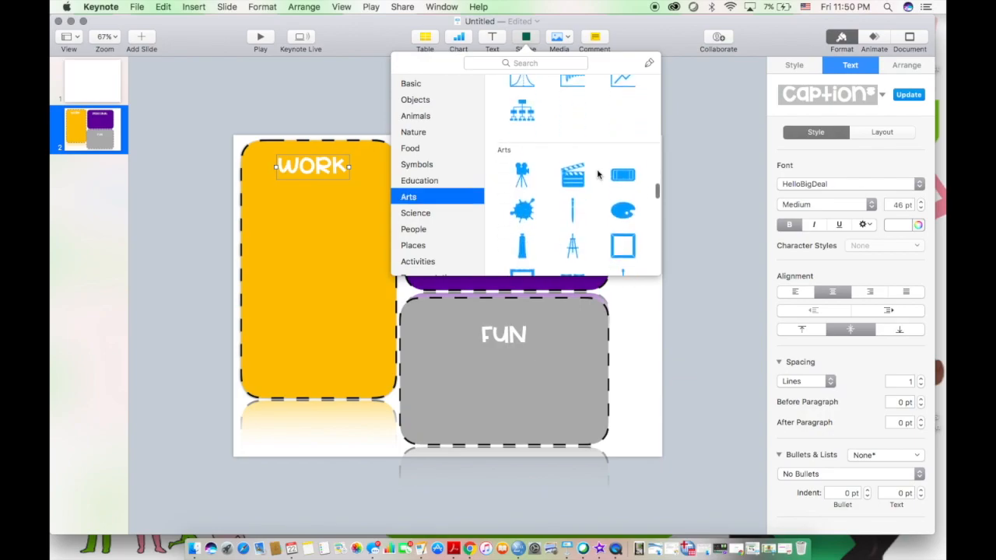
scroll(597, 175, "down", 2)
scroll(597, 175, "down", 8)
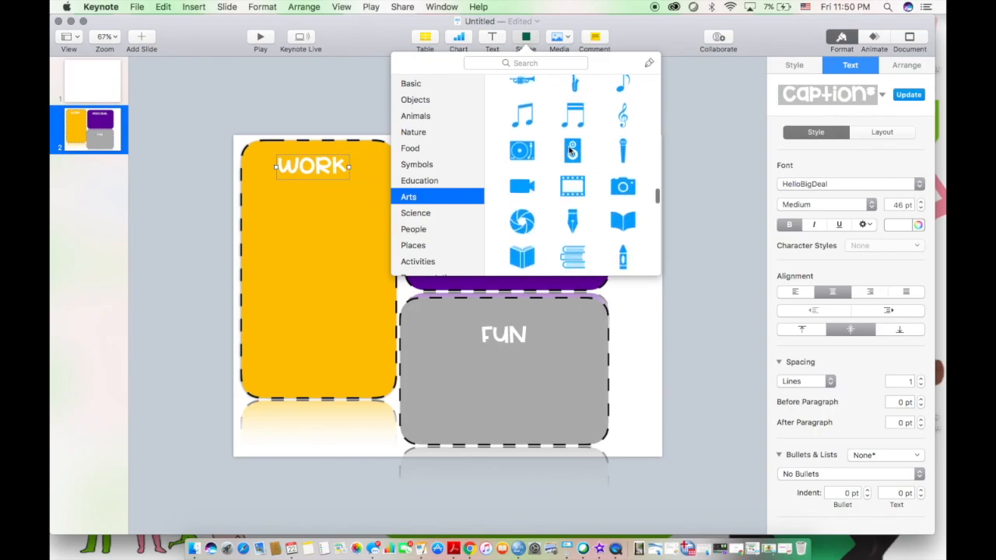
left_click(577, 158)
left_click_drag(439, 296, 267, 325)
mouse_move(284, 364)
left_mouse_down()
mouse_move(283, 391)
mouse_move(279, 362)
mouse_move(281, 373)
left_mouse_up()
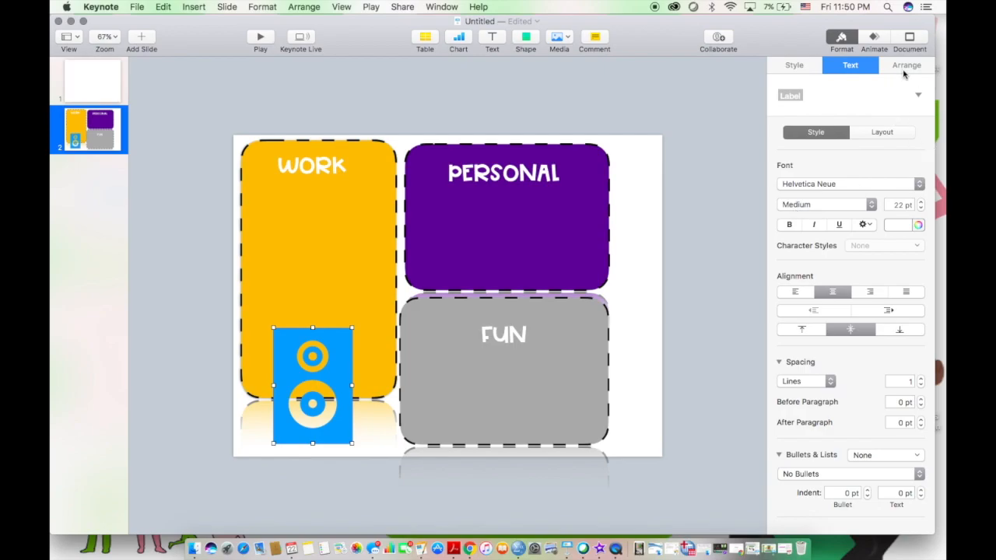
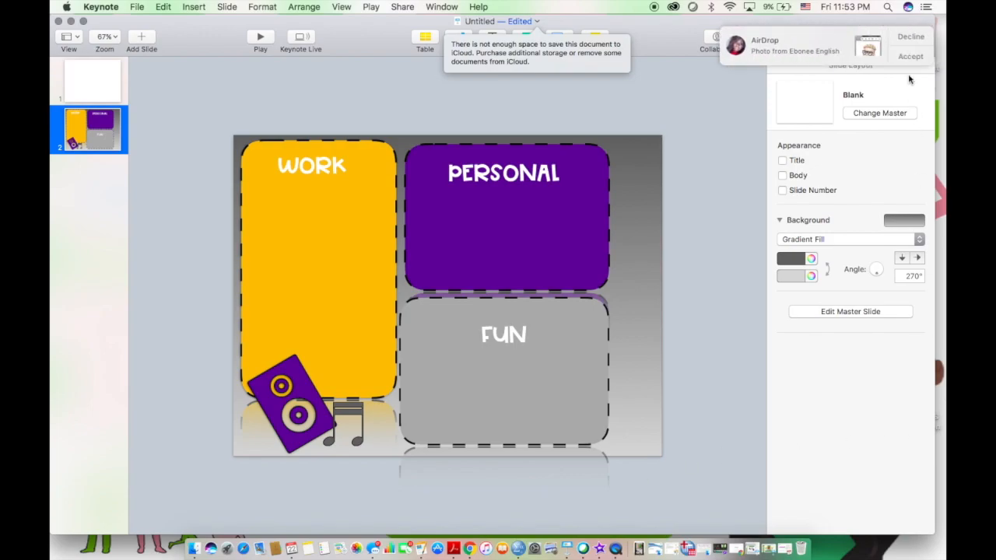
- Accept the AirDrop photo into Downloads and place it from there onto the middle of the slide
left_click(910, 56)
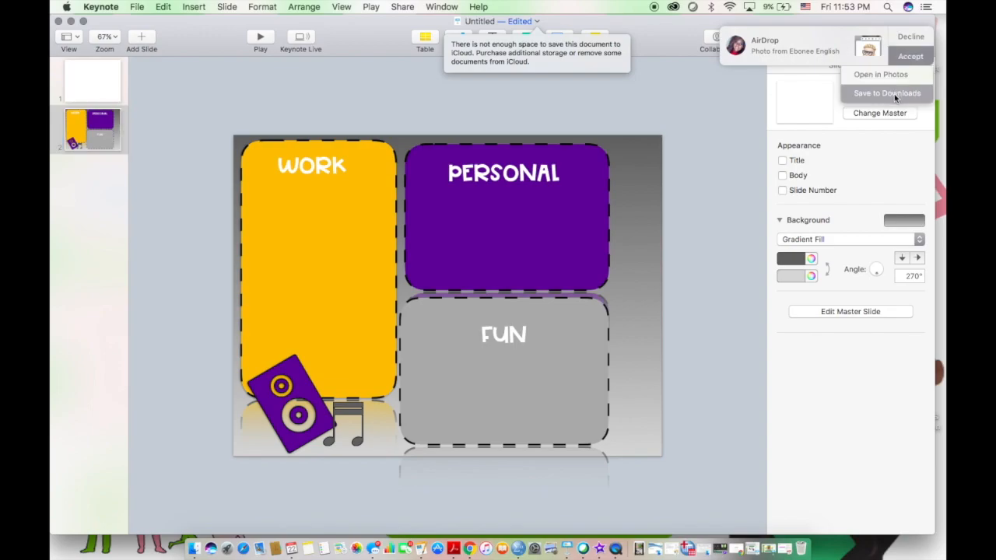
left_click(894, 93)
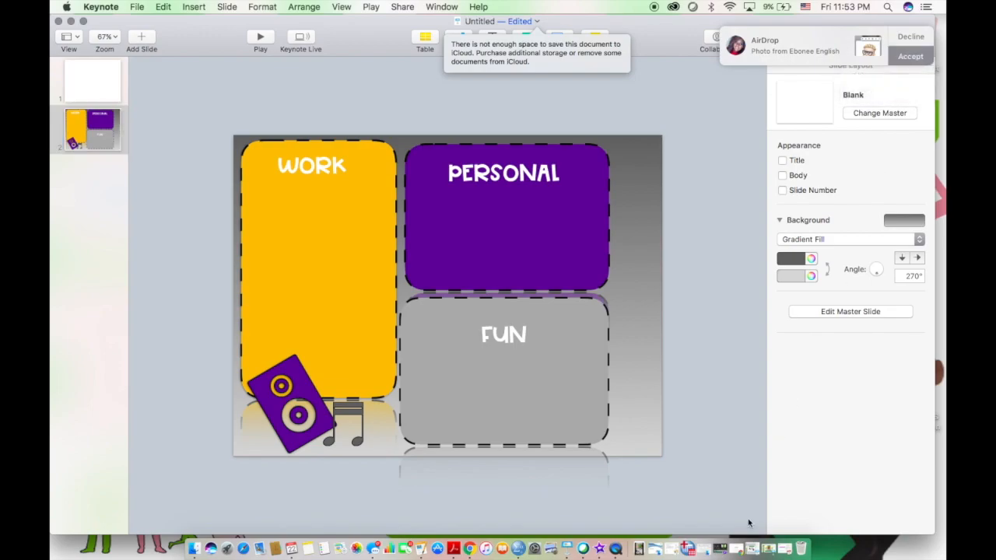
left_click(637, 548)
left_click_drag(645, 506, 633, 381)
left_click_drag(614, 333, 477, 248)
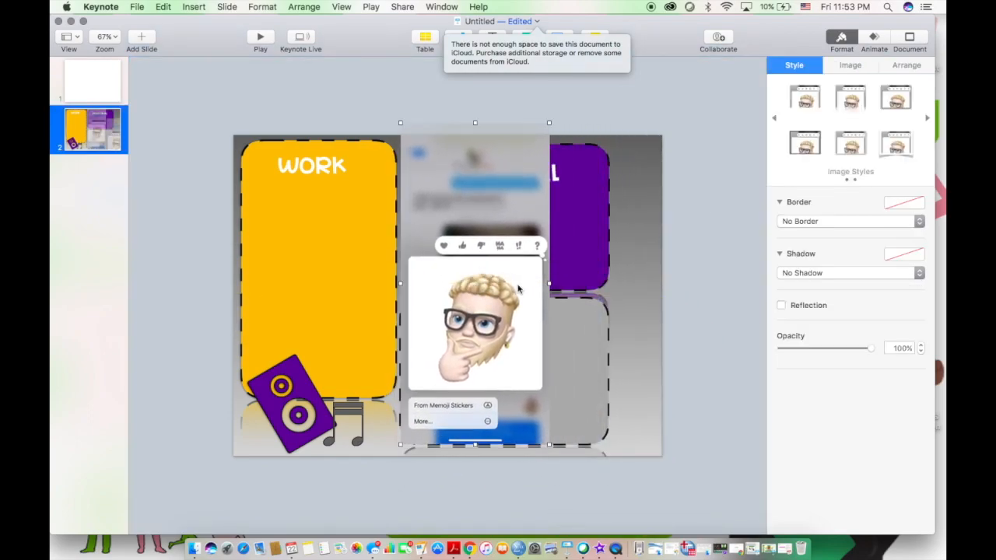
- Mask the inserted screenshot on all four sides so that only the memoji face is kept
double_click(476, 289)
left_click_drag(474, 122, 475, 270)
left_click_drag(476, 446, 474, 382)
left_click_drag(549, 330, 523, 330)
left_click_drag(399, 330, 431, 330)
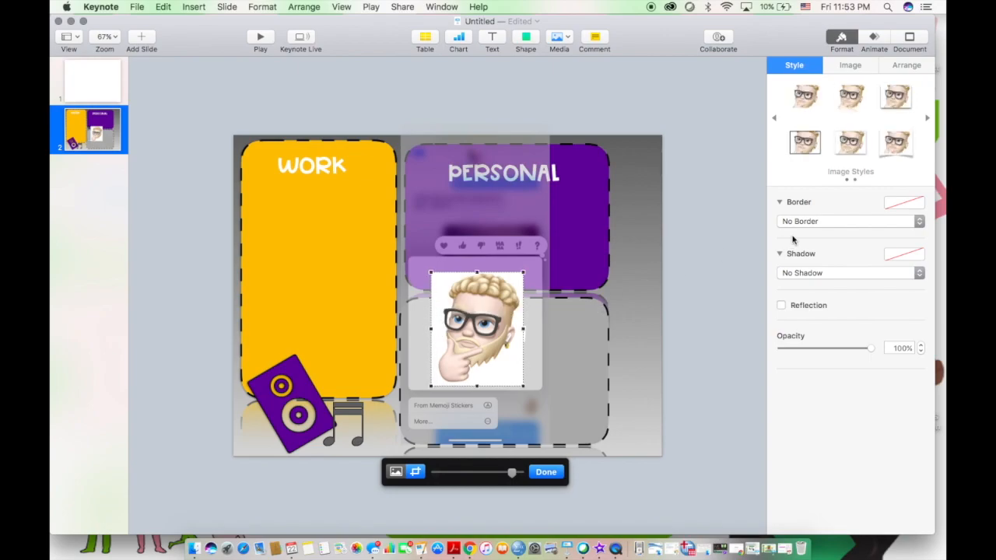
- Remove the white background around the memoji with Instant Alpha, including the small area beside the glasses
left_click(849, 66)
left_click(836, 195)
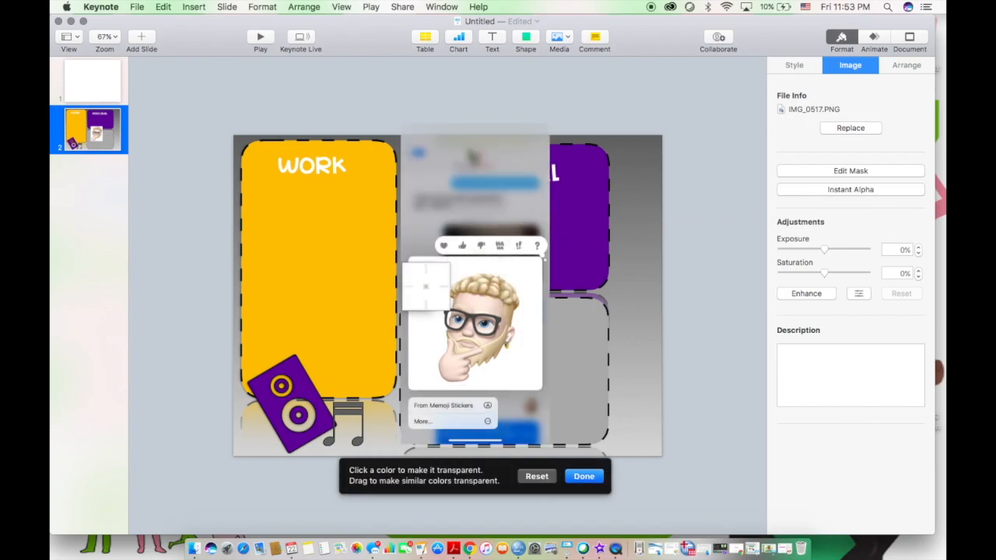
left_click_drag(426, 287, 427, 293)
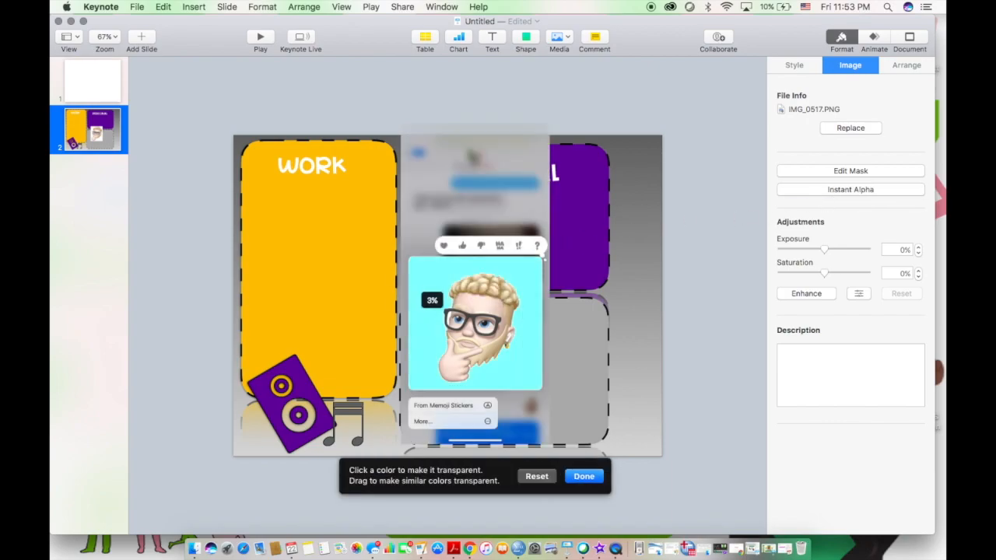
left_click_drag(427, 294, 424, 290)
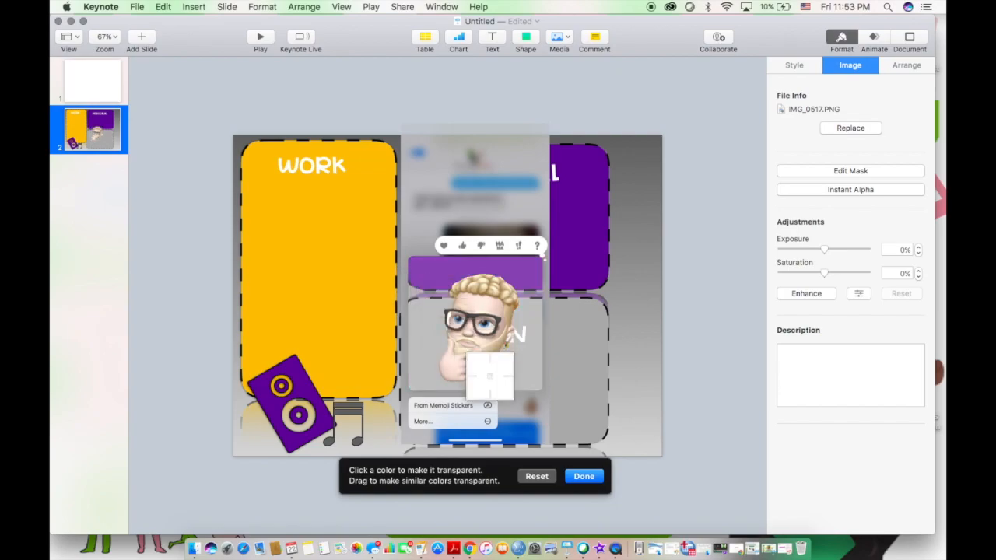
scroll(461, 321, "up", 5)
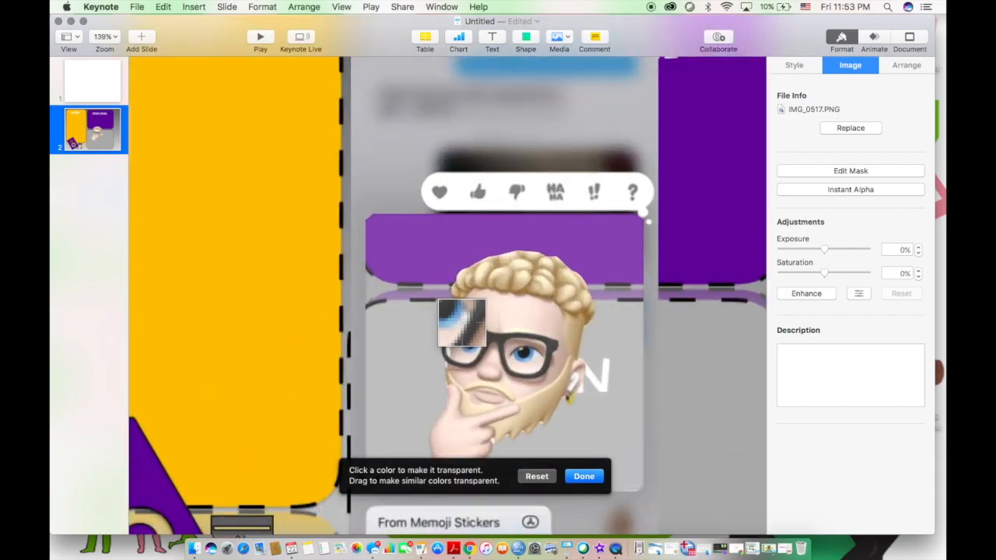
scroll(461, 321, "up", 5)
left_click_drag(437, 364, 438, 394)
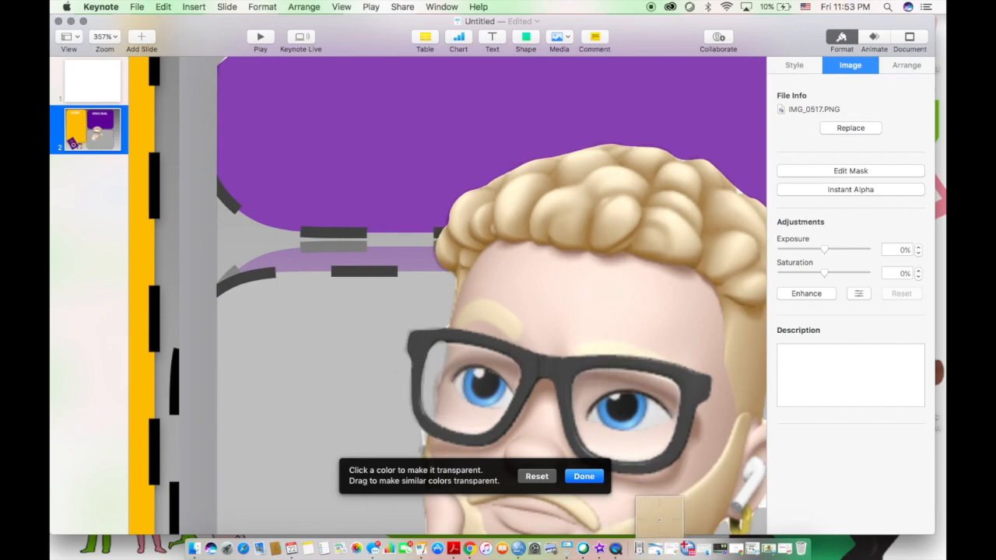
left_click(585, 476)
- Move the memoji to the slide's lower-right corner and enlarge it slightly
scroll(699, 449, "down", 10)
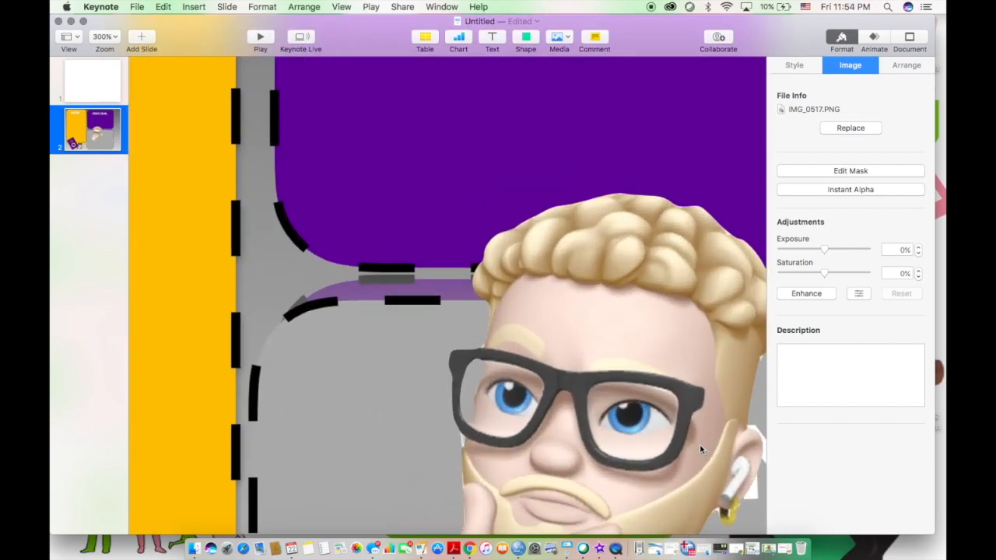
scroll(702, 440, "up", 4)
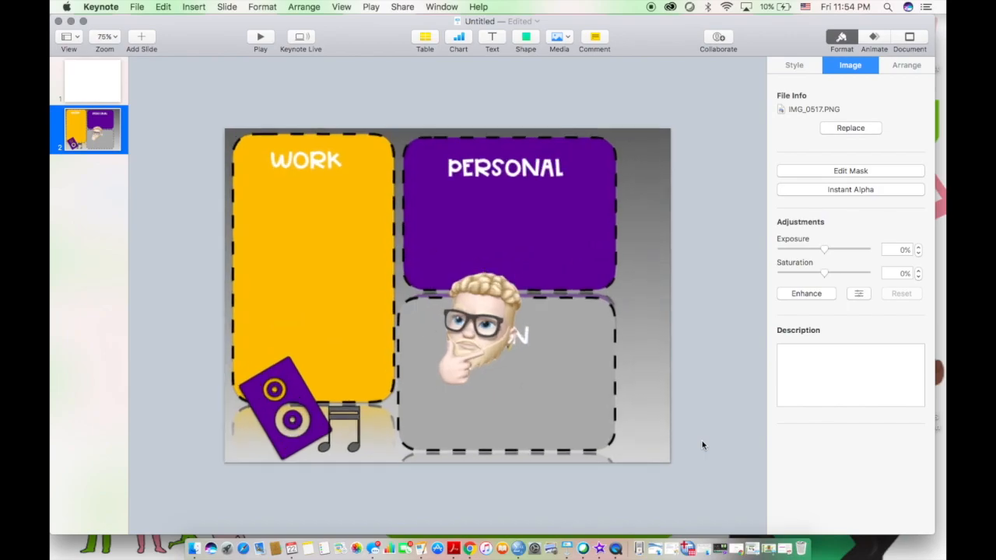
left_click_drag(491, 349, 642, 414)
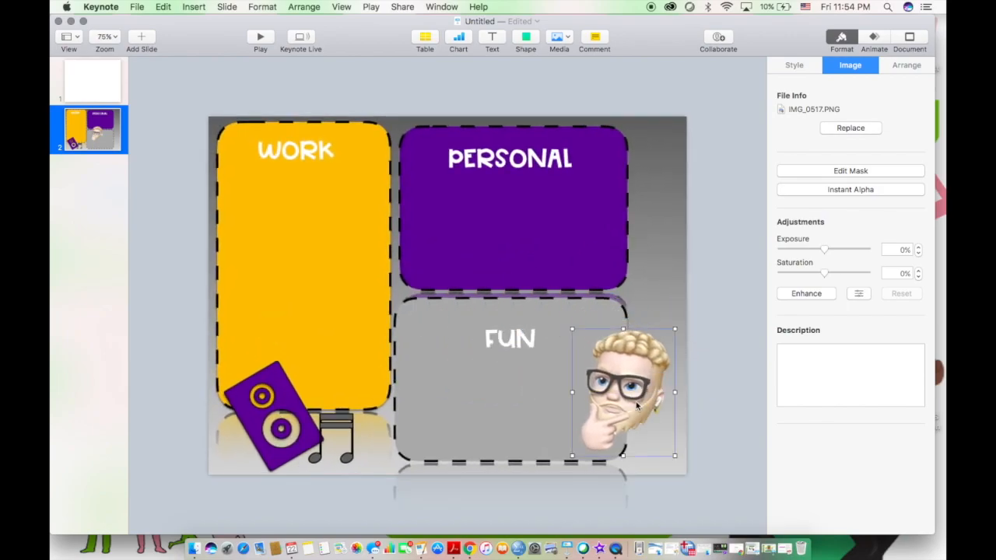
left_click_drag(673, 463, 693, 478)
- Shrink the grey rectangle so it ends beside the memoji, and centre the FUN heading in it
left_click(555, 413)
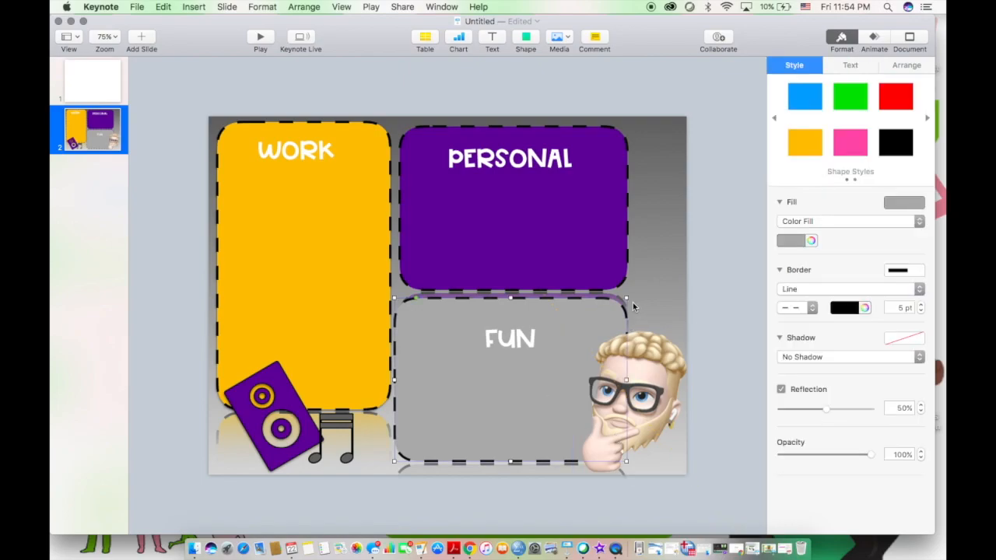
left_click_drag(626, 300, 574, 320)
mouse_move(503, 339)
left_mouse_down()
mouse_move(486, 341)
mouse_move(503, 349)
mouse_move(500, 333)
left_mouse_up()
left_click_drag(502, 387, 509, 385)
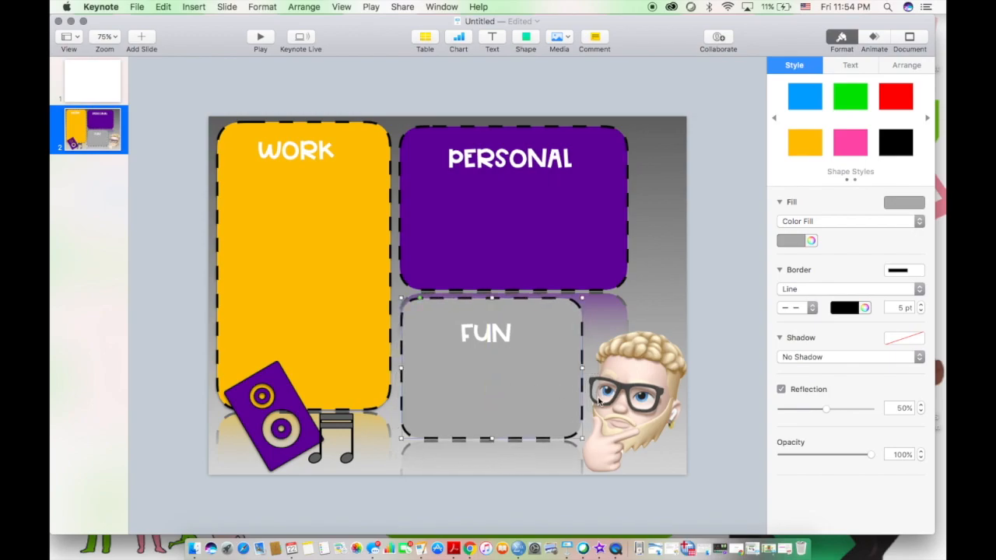
- Enlarge the memoji and move it up so it overlaps the corners of the purple and grey rectangles
left_click(634, 397)
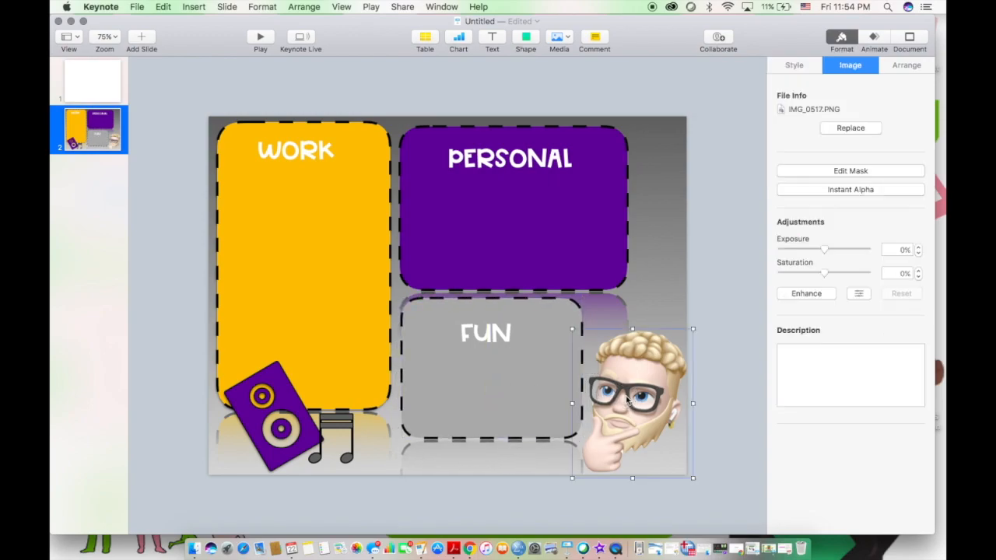
left_click(633, 331)
left_click(630, 354)
left_click_drag(571, 329, 558, 312)
left_click_drag(633, 358, 632, 293)
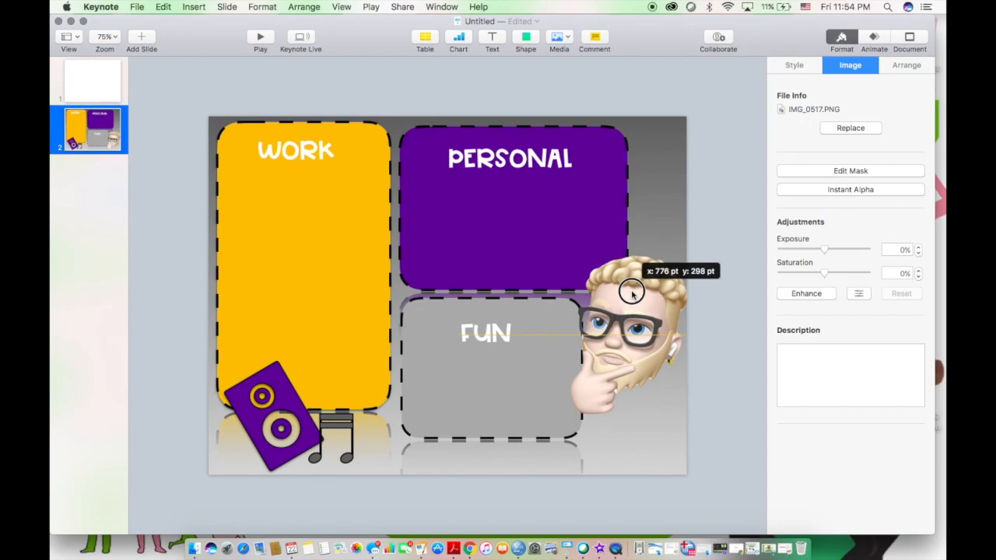
left_click_drag(632, 293, 632, 295)
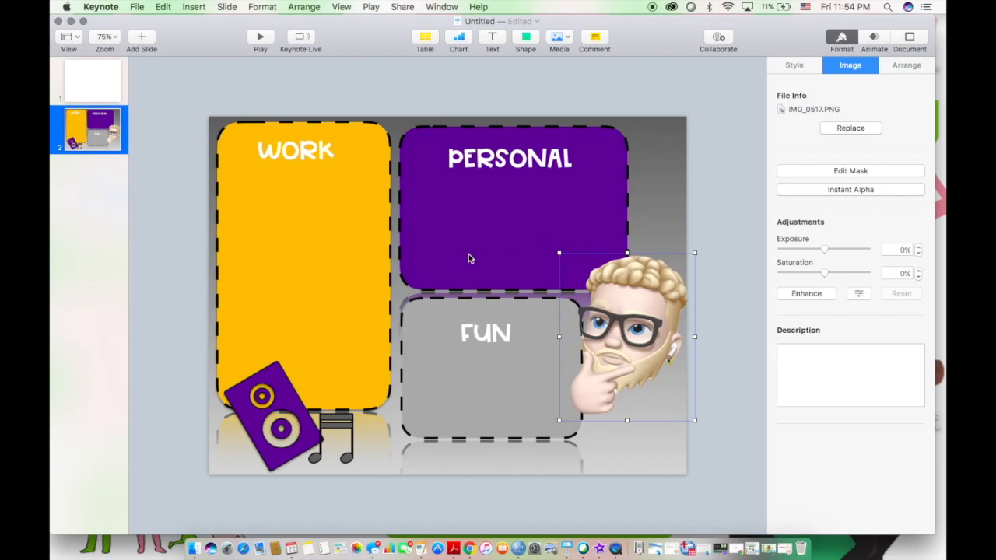
- Try a reflection on the purple loudspeaker shape and turn it back off
left_click(270, 410)
left_click(856, 67)
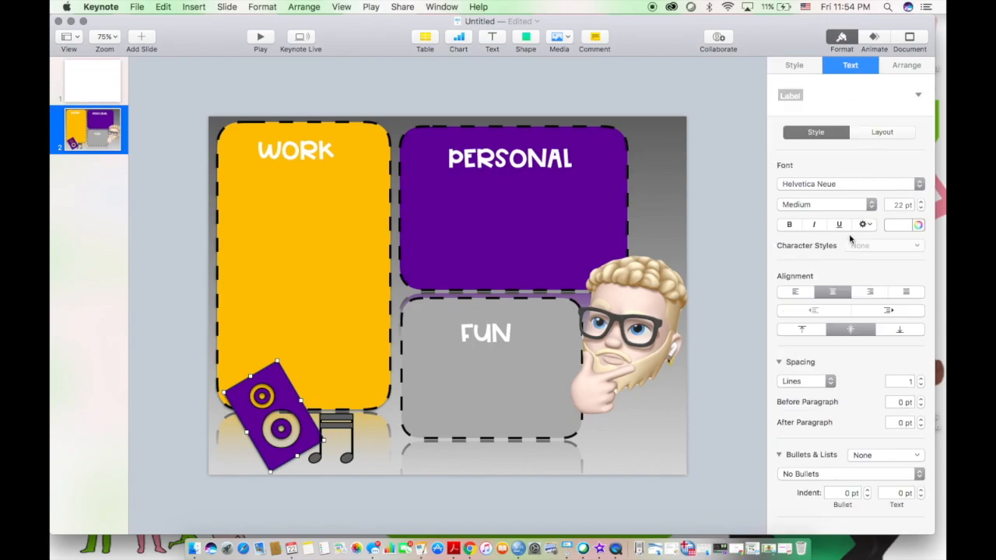
left_click(800, 66)
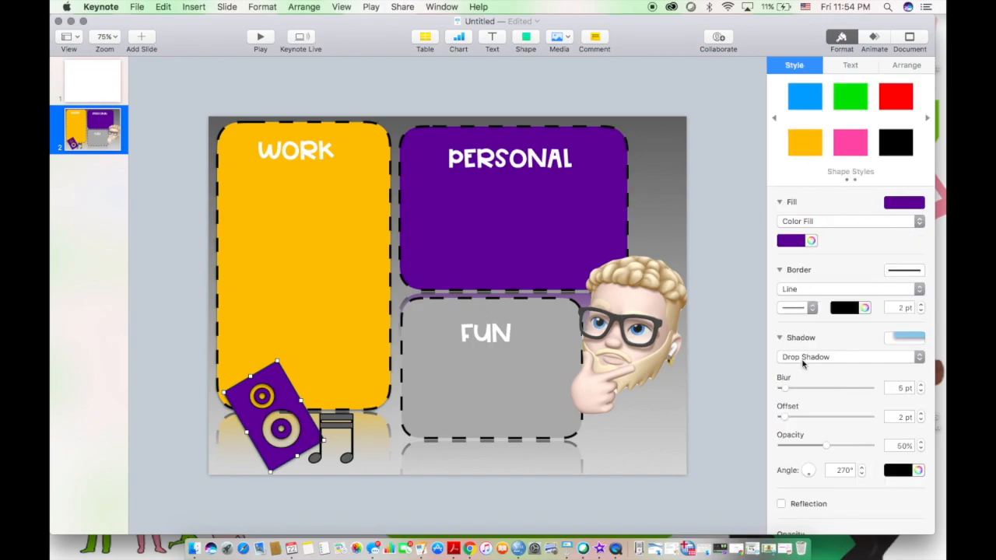
scroll(824, 435, "down", 2)
left_click(780, 471)
left_click(780, 471)
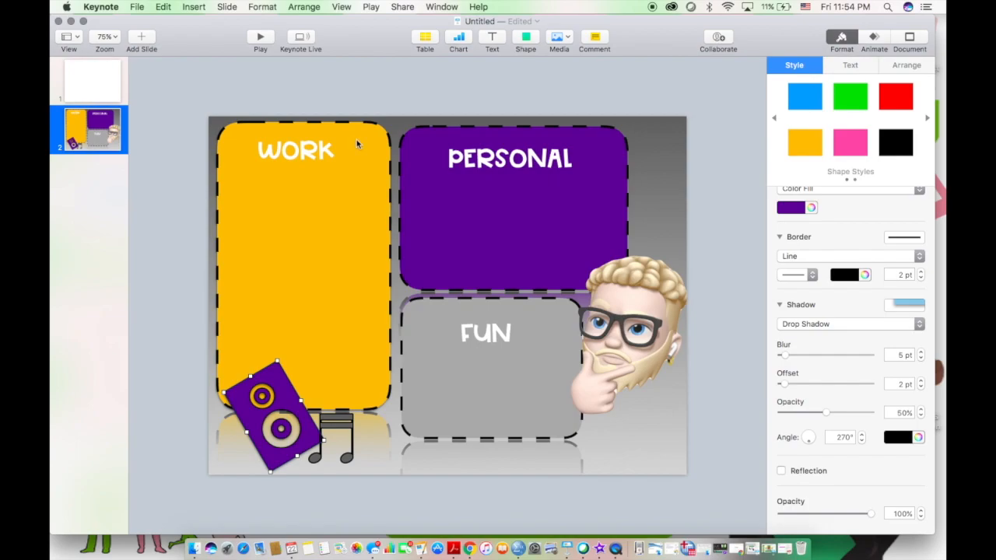
- Set up an image export of the presentation limited to slide 2, from 2 to 2
left_click(140, 8)
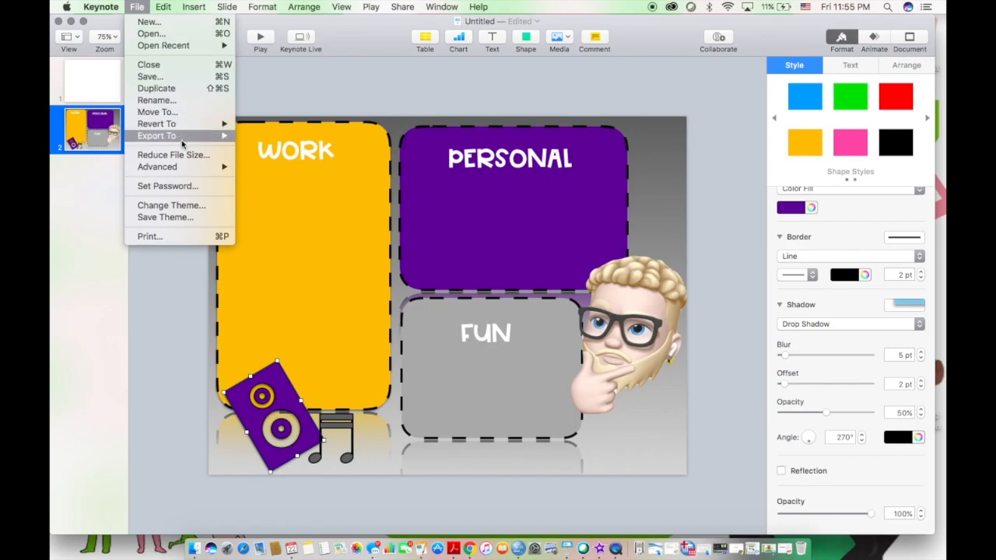
mouse_move(217, 137)
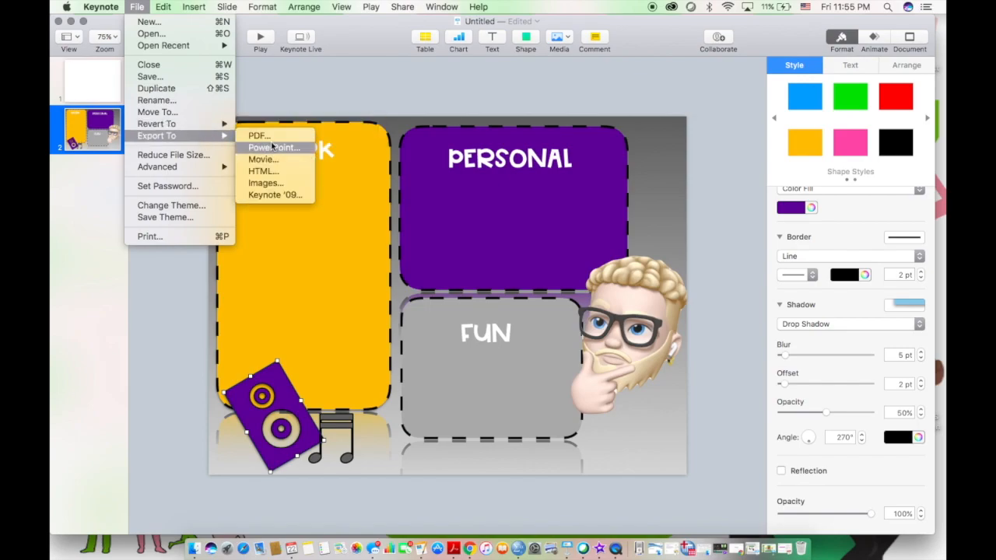
left_click(281, 183)
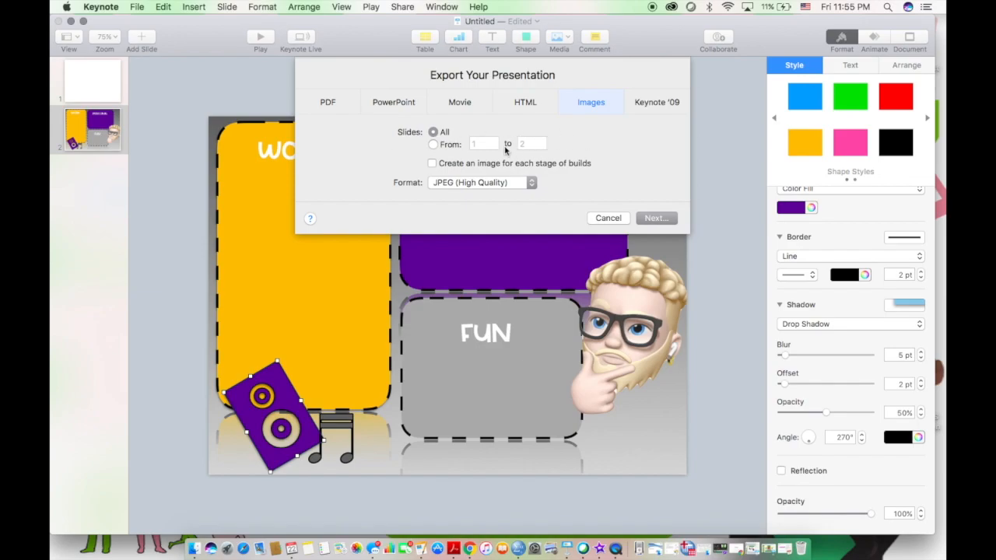
left_click(433, 144)
left_click(487, 144)
key("BackSpace")
type("2")
- Name the export "Hubby's Wallpaper" and export it to the iCloud Documents folder
left_click(643, 220)
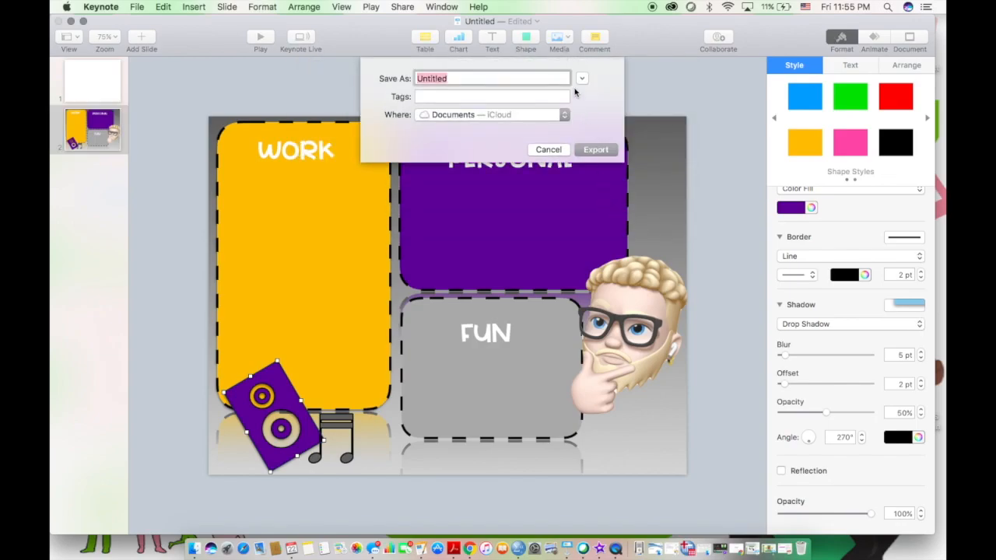
type("Hubby's Wallpaper")
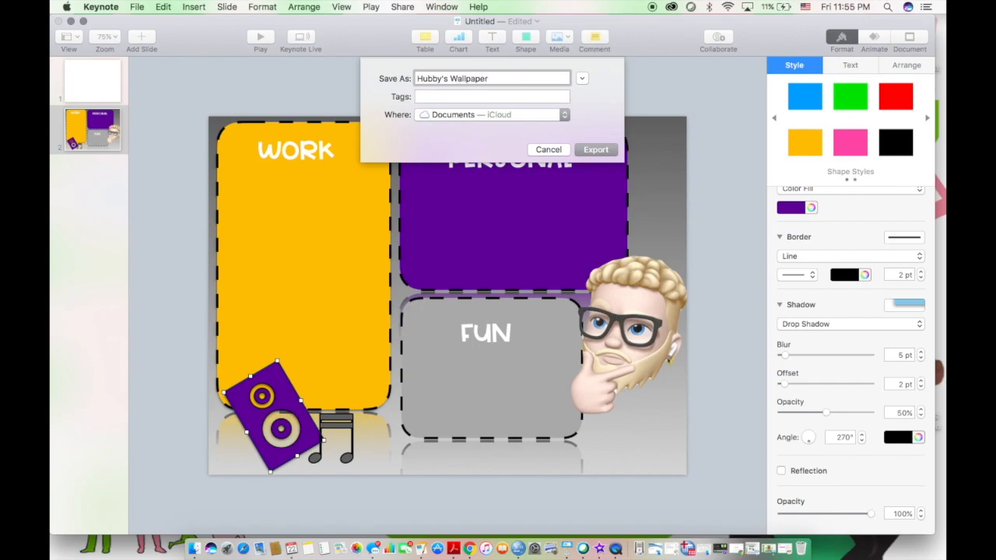
left_click(596, 150)
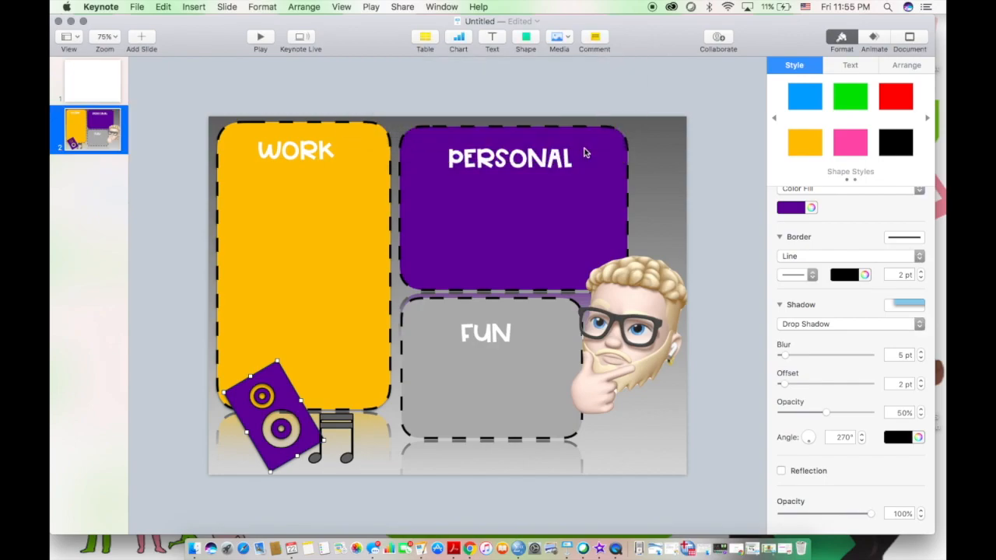
- Minimise the presentation and open the Desktop & Screen Saver settings in System Preferences
left_click(70, 22)
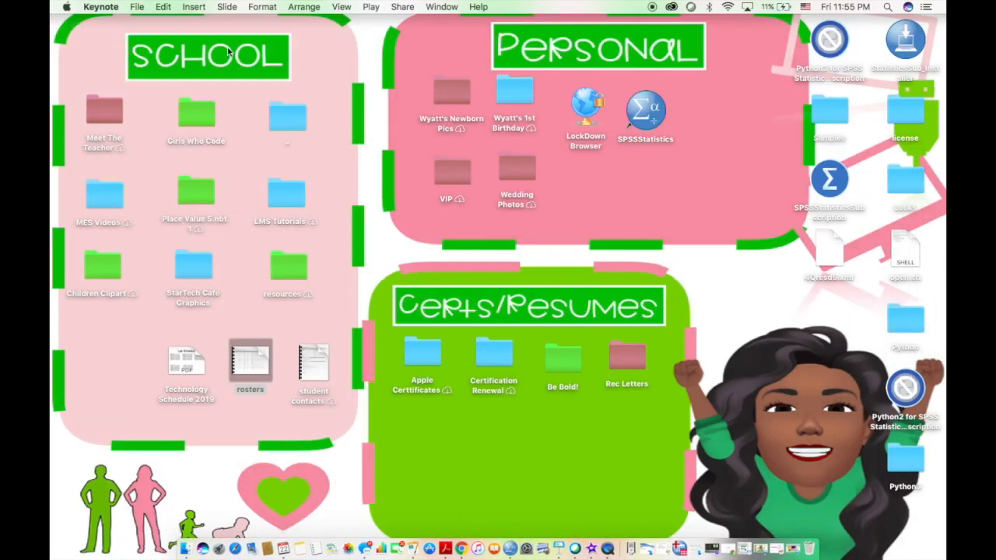
left_click(67, 7)
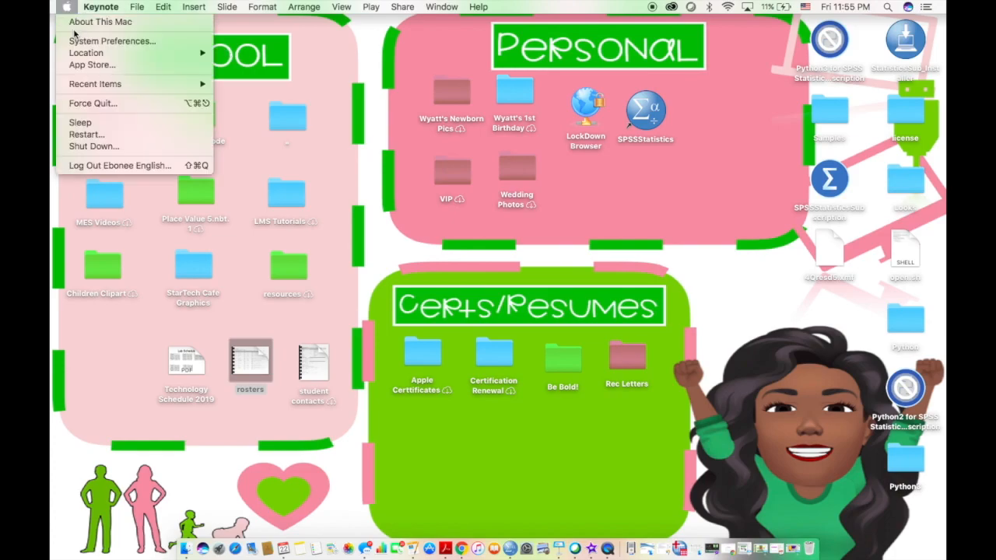
left_click(75, 47)
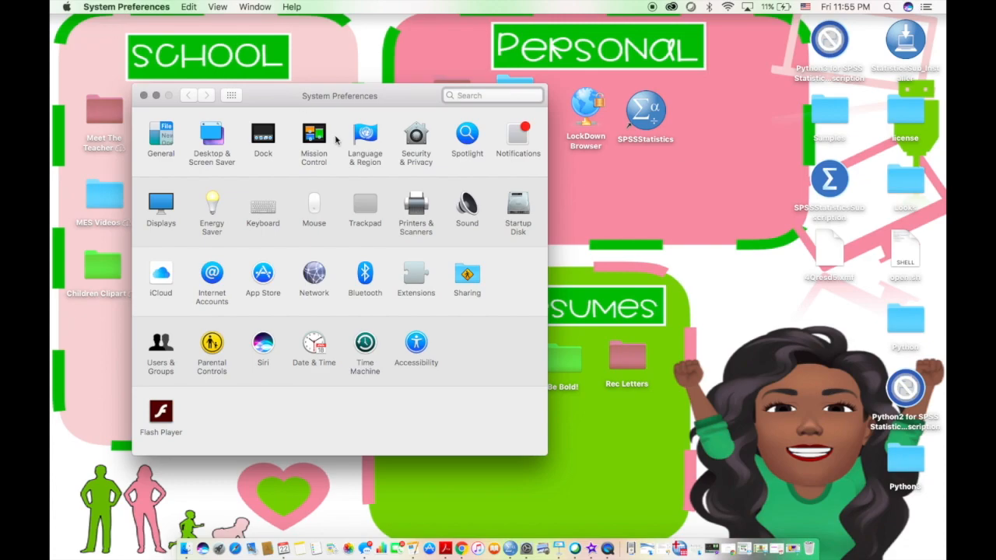
left_click(213, 133)
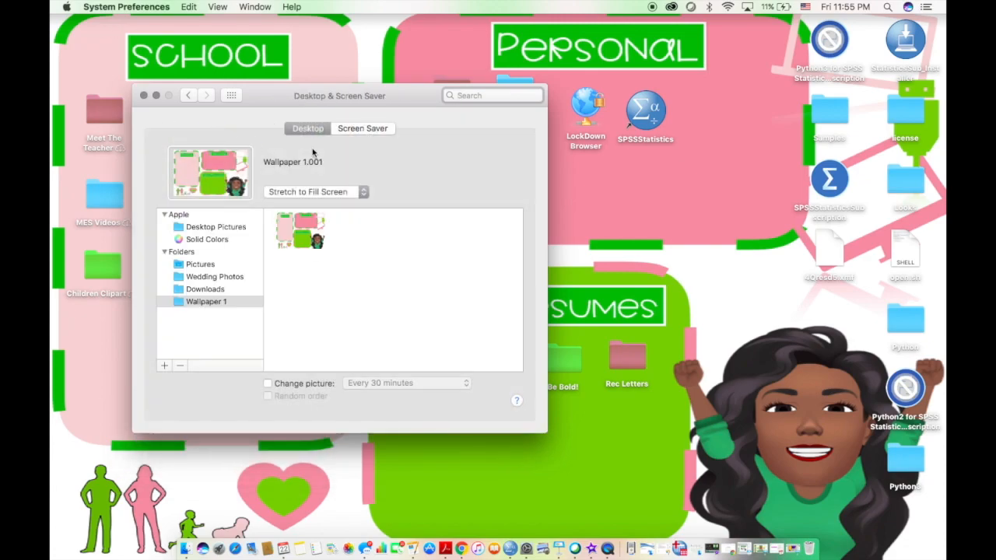
- Add Hubby's Wallpaper.001.jpeg from All My Files as the desktop picture, and move the settings window aside to reveal the desktop
left_click(164, 365)
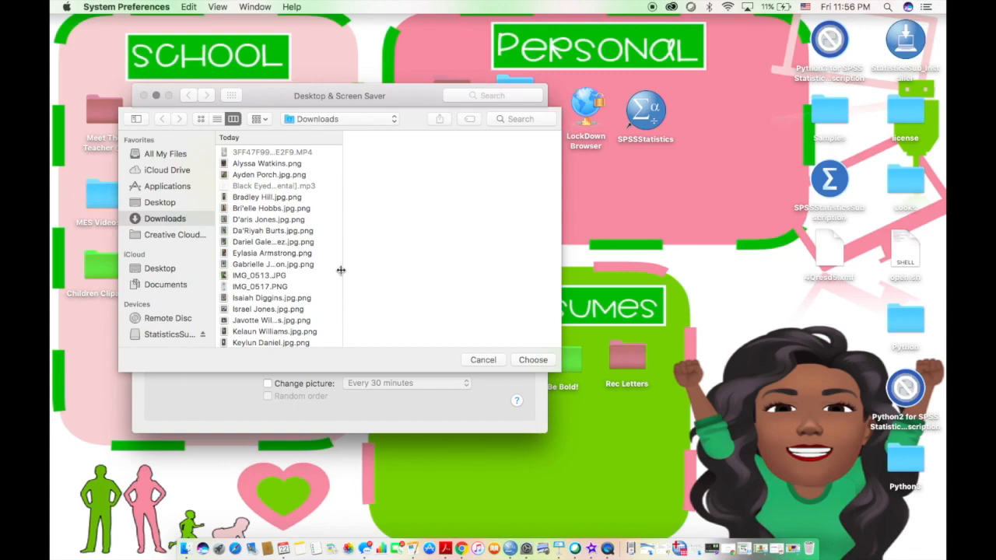
left_click(166, 154)
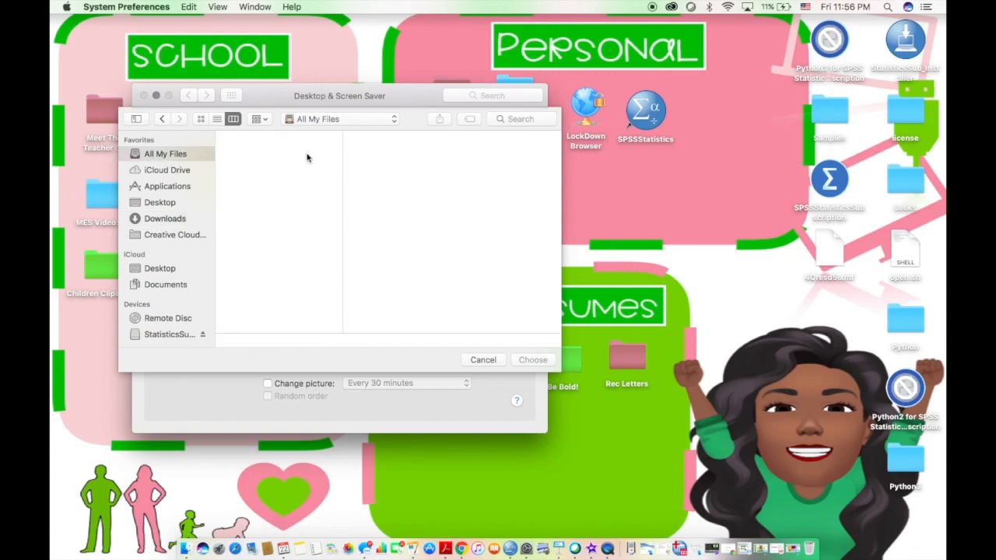
scroll(299, 181, "down", 10)
scroll(284, 290, "up", 10)
scroll(269, 287, "down", 5)
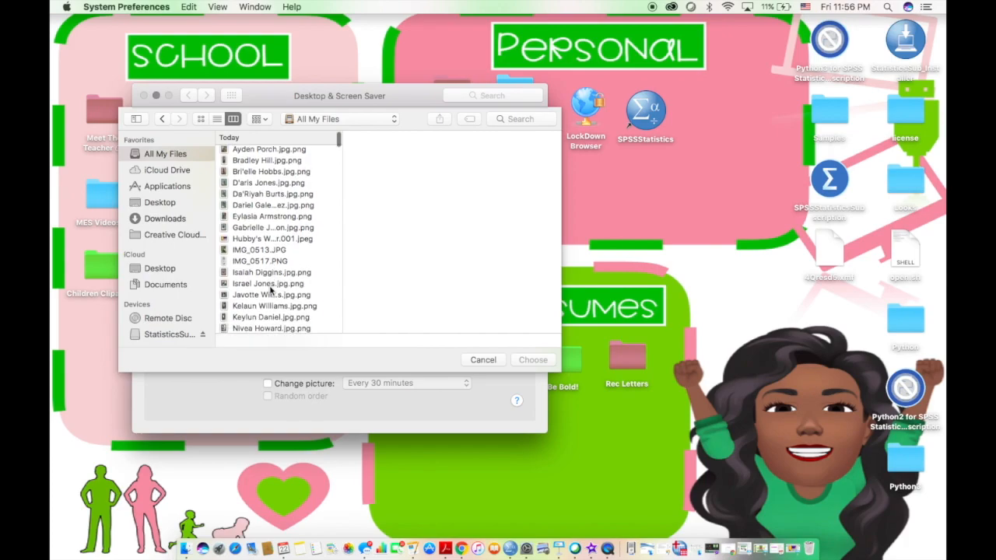
scroll(271, 290, "down", 5)
scroll(269, 286, "up", 10)
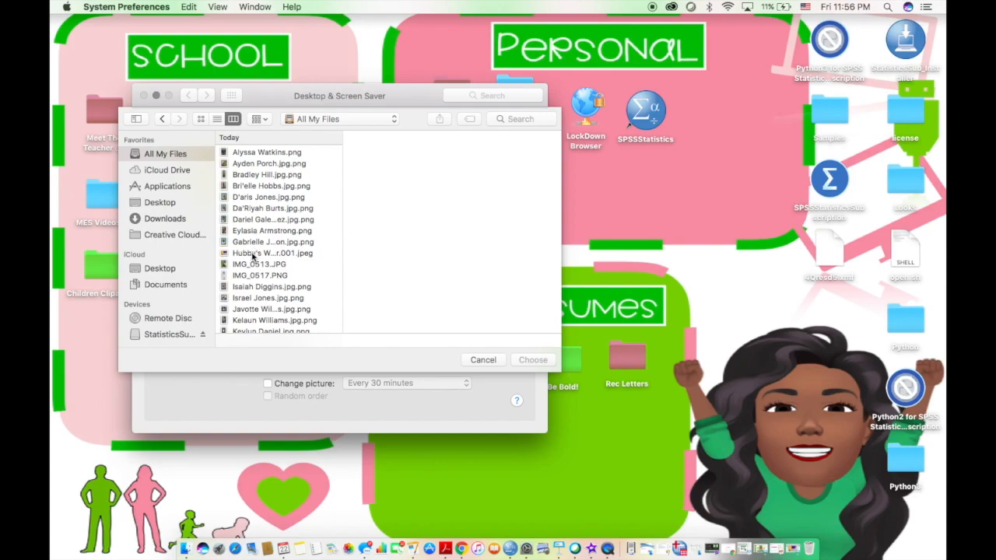
left_click(253, 253)
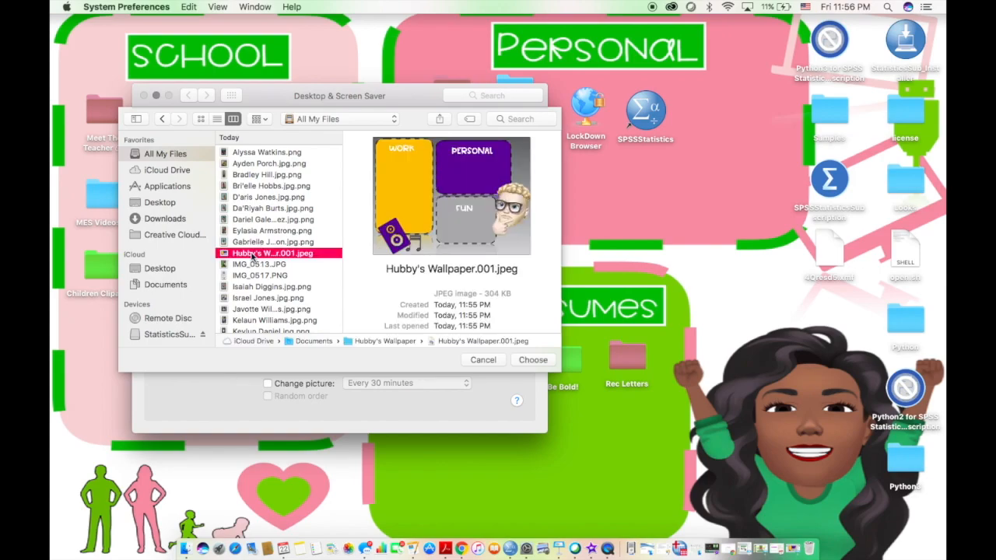
left_click(533, 360)
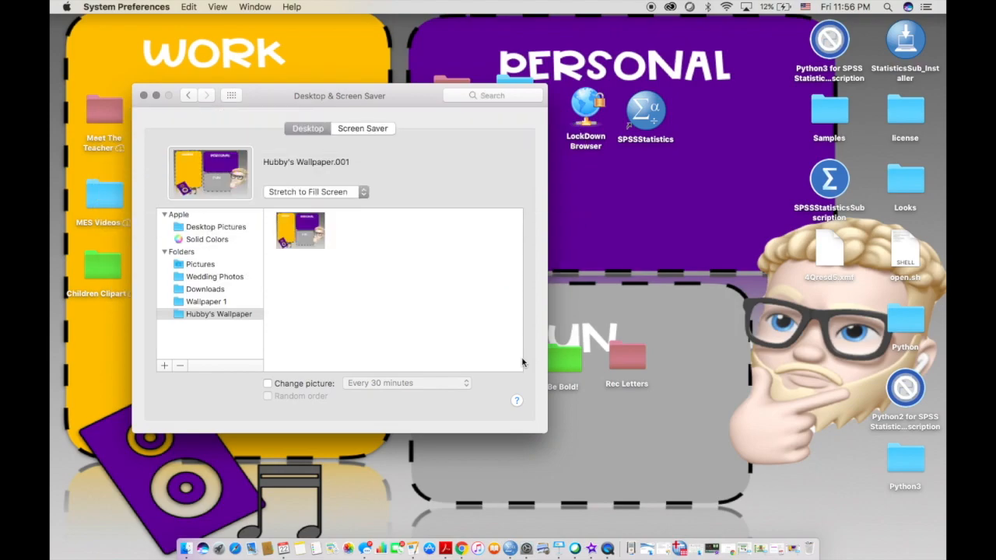
left_click_drag(417, 95, 522, 80)
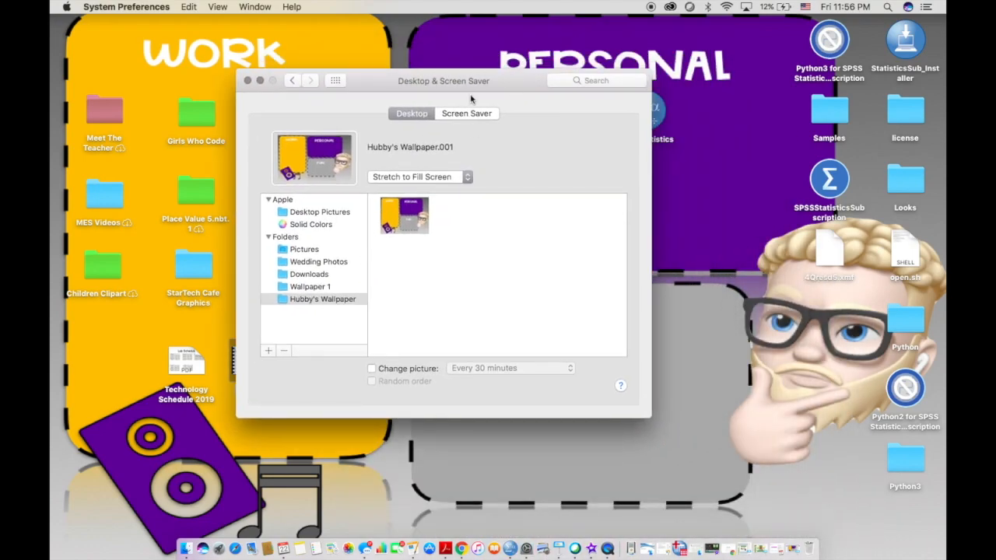